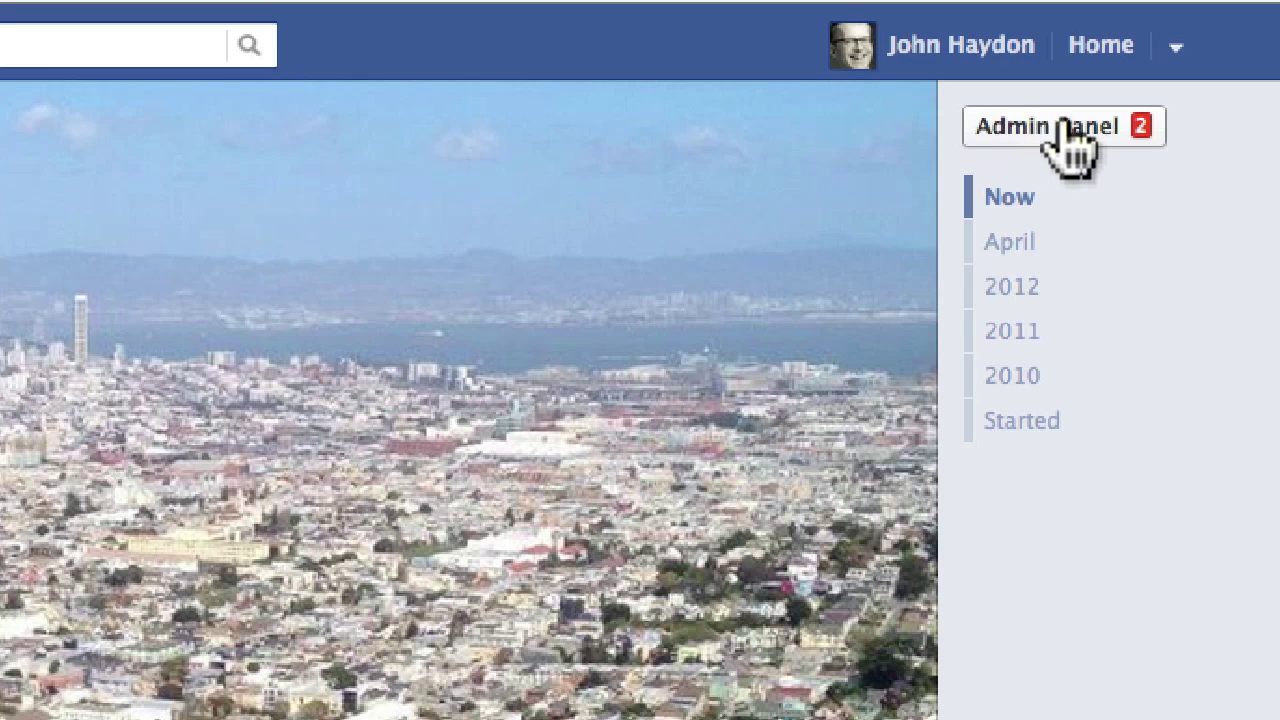
Step: From the Page's admin panel, start a new ad via Build Audience > Create An Ad
click(1102, 127)
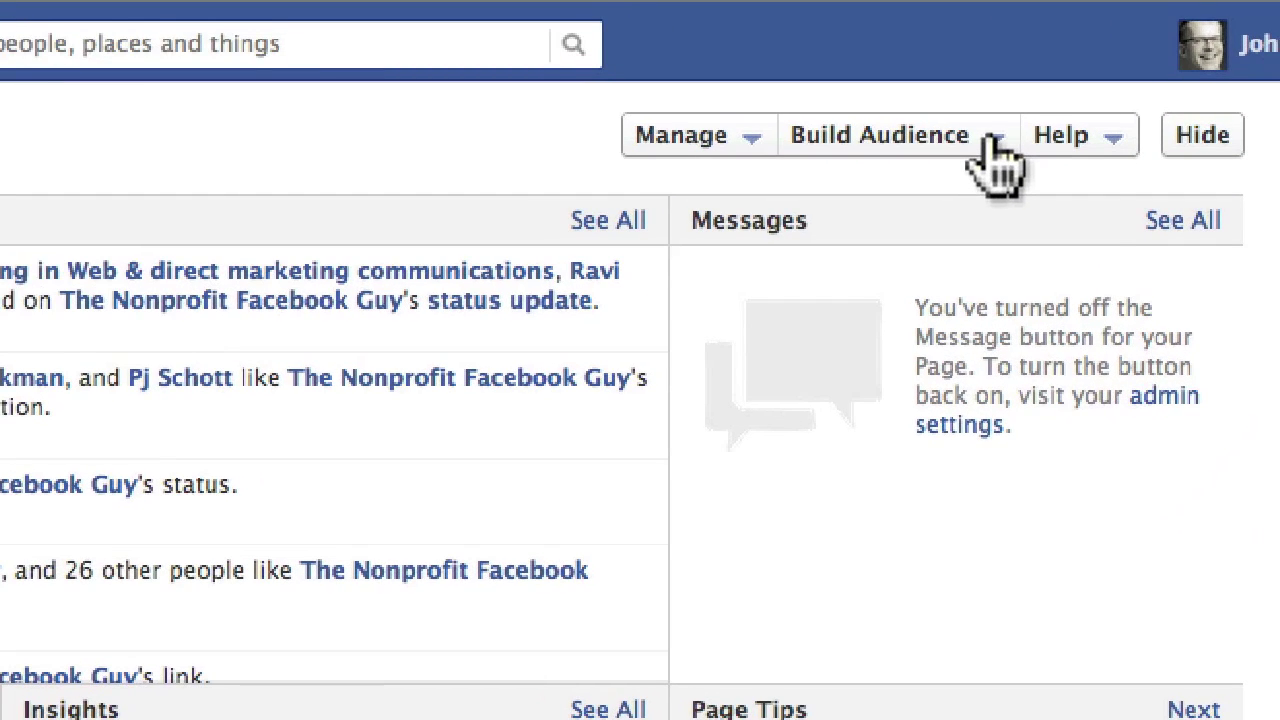
click(992, 148)
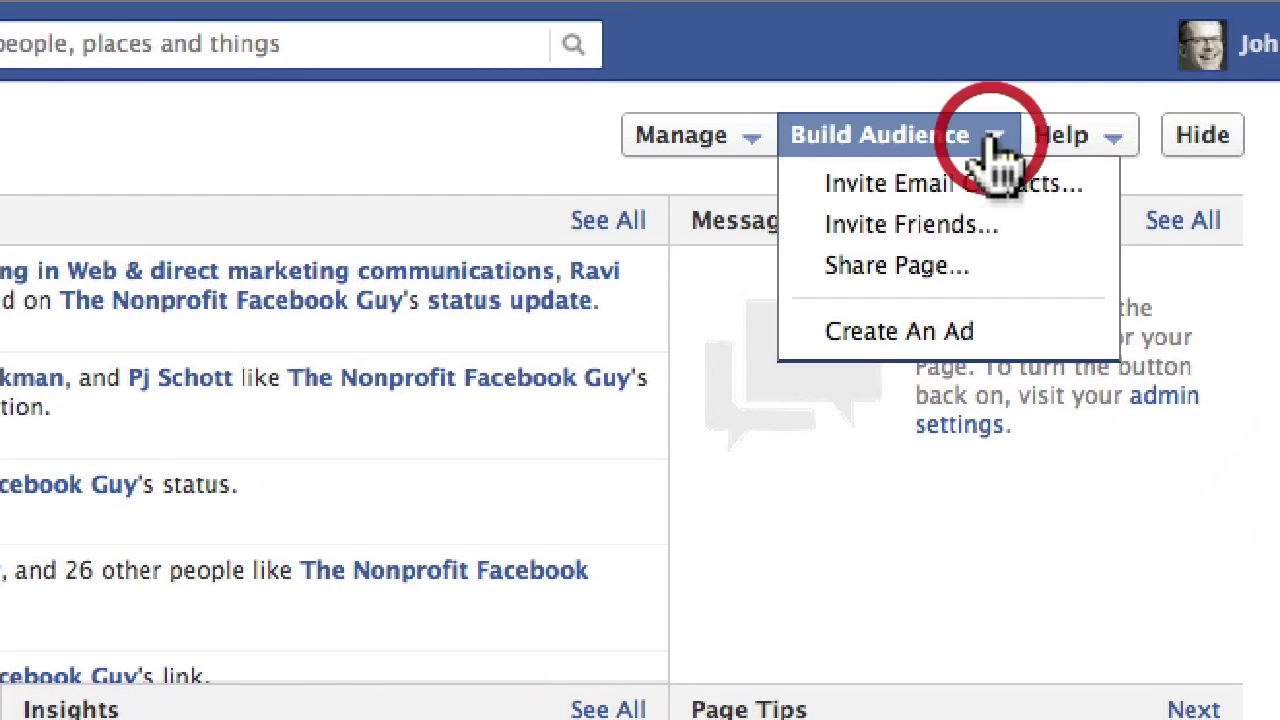
click(997, 342)
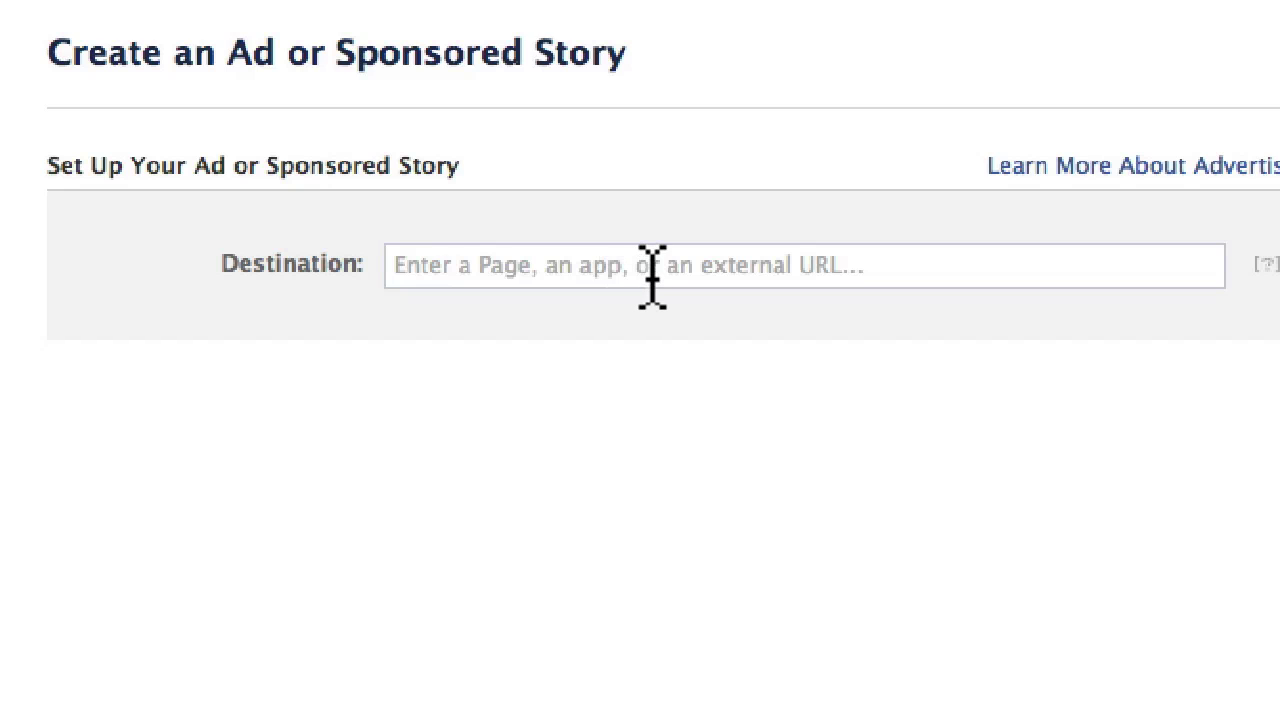
Step: Search 'non' in Destination and pick The Nonprofit Facebook Guy Page
click(558, 266)
text(non)
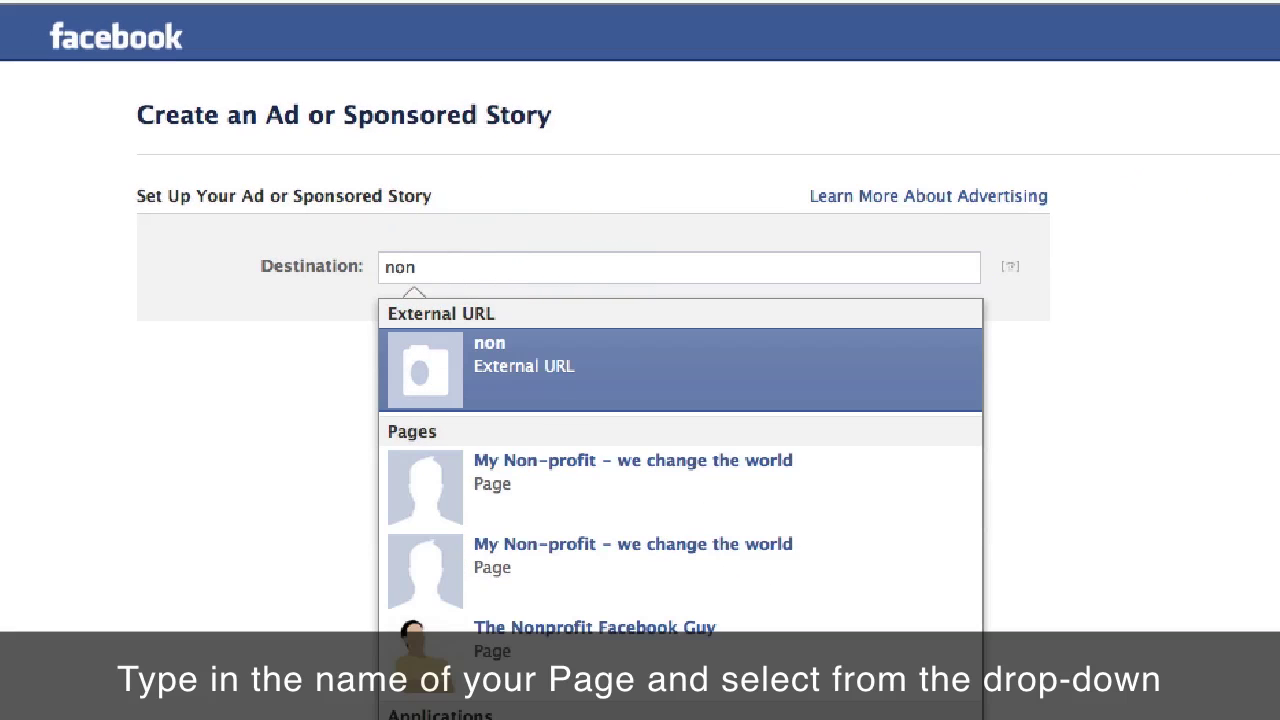
click(600, 645)
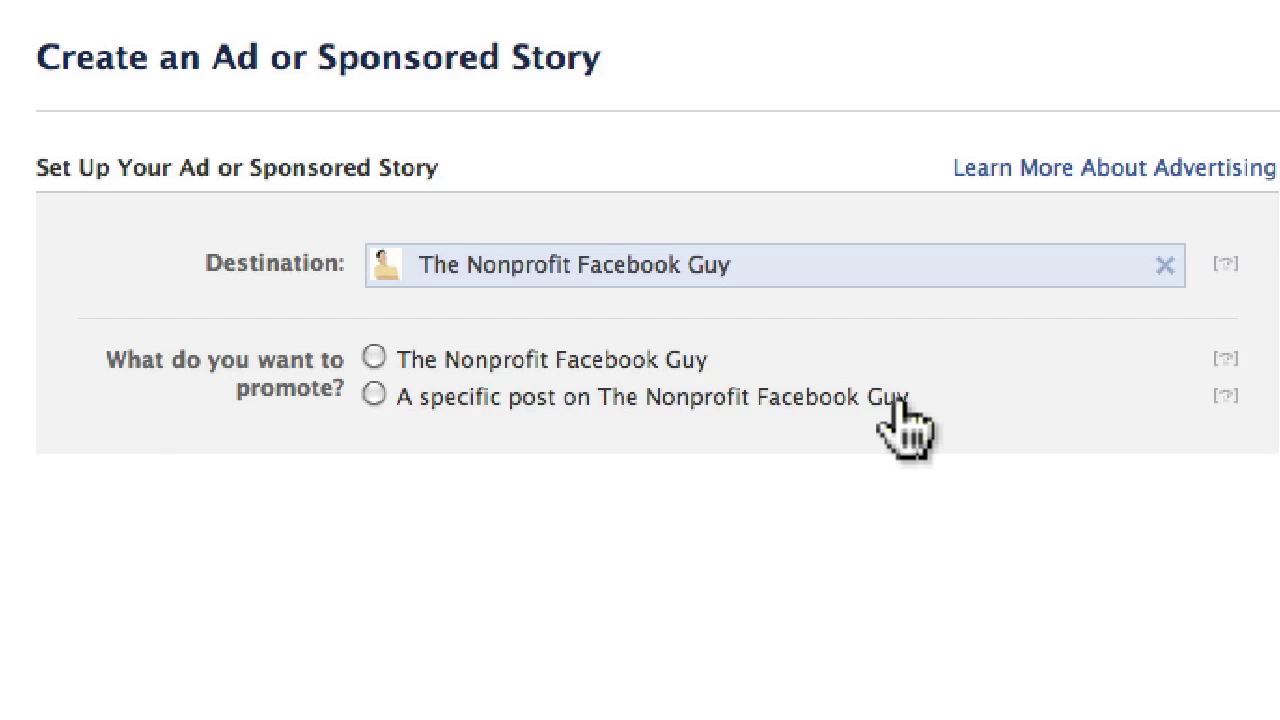
Step: Promote the Page itself with a new ad whose landing view is Timeline
click(374, 358)
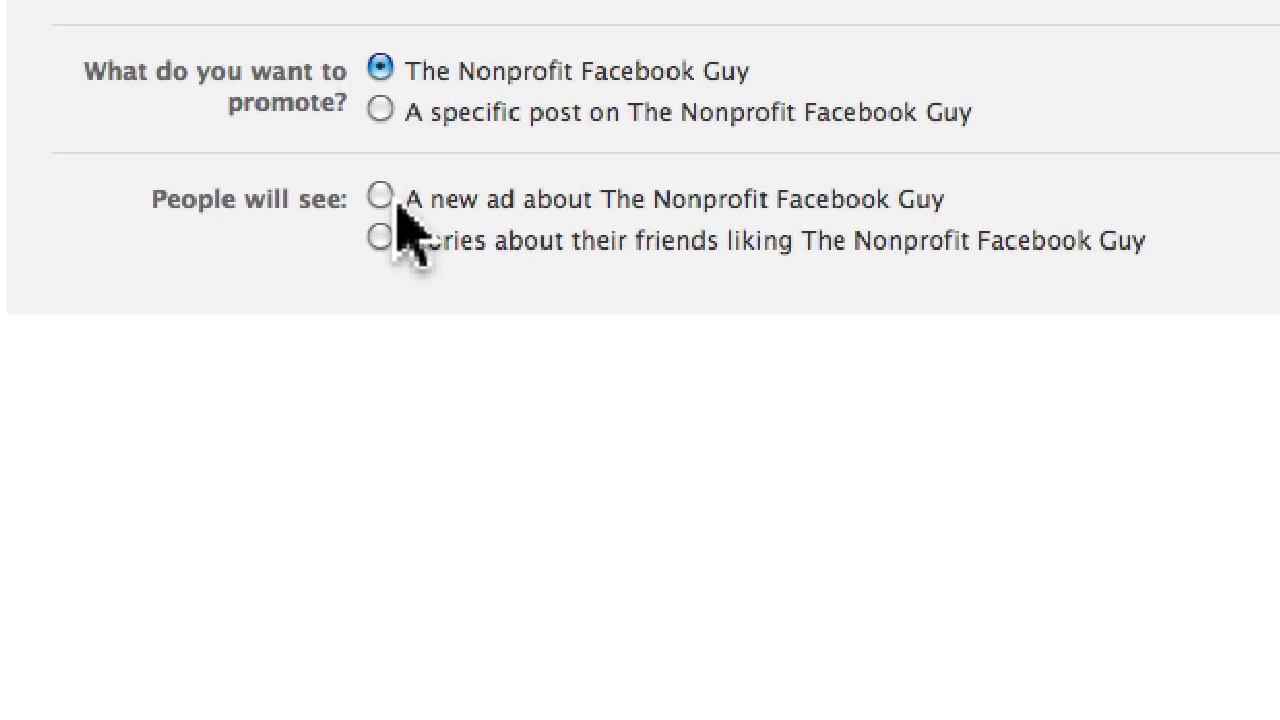
click(380, 197)
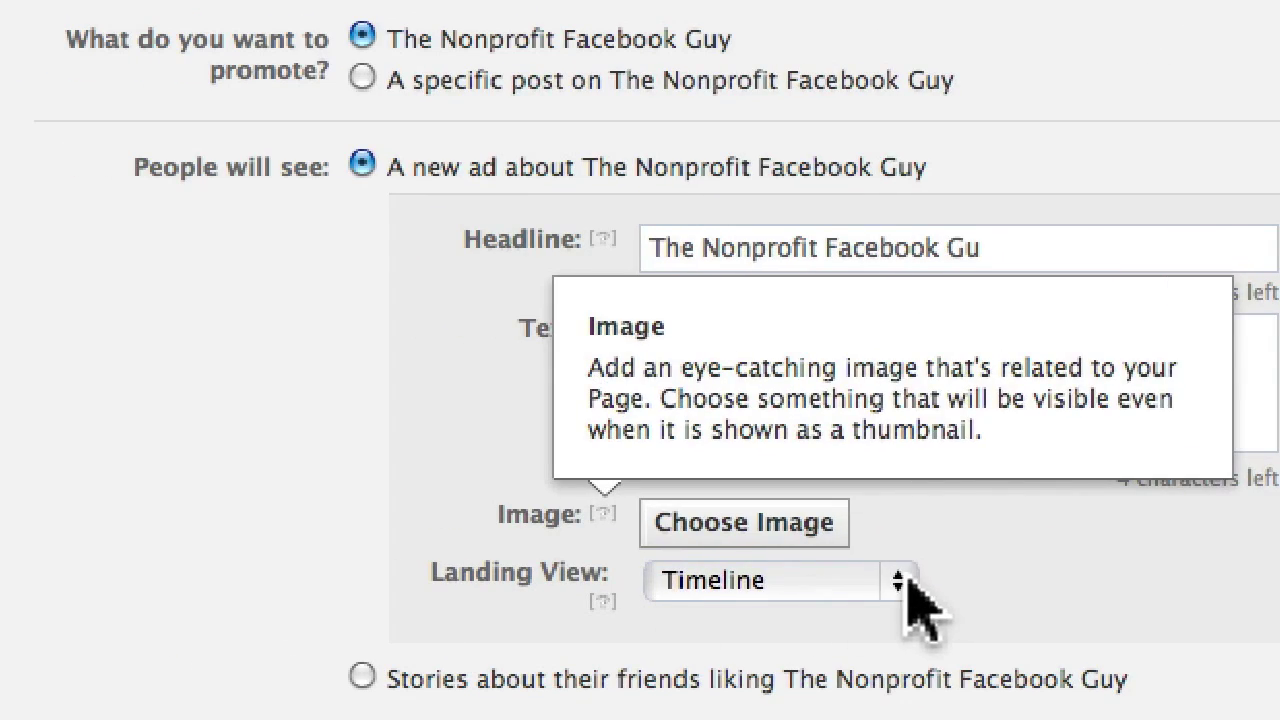
click(202, 555)
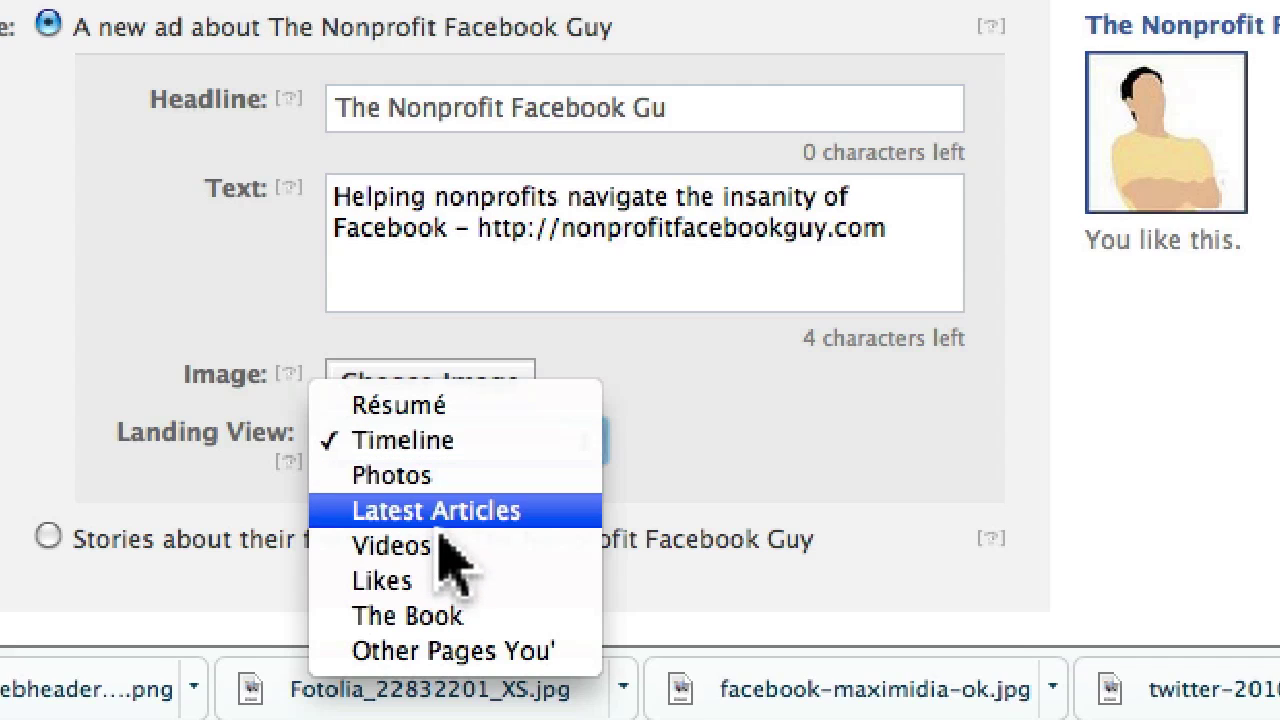
click(456, 444)
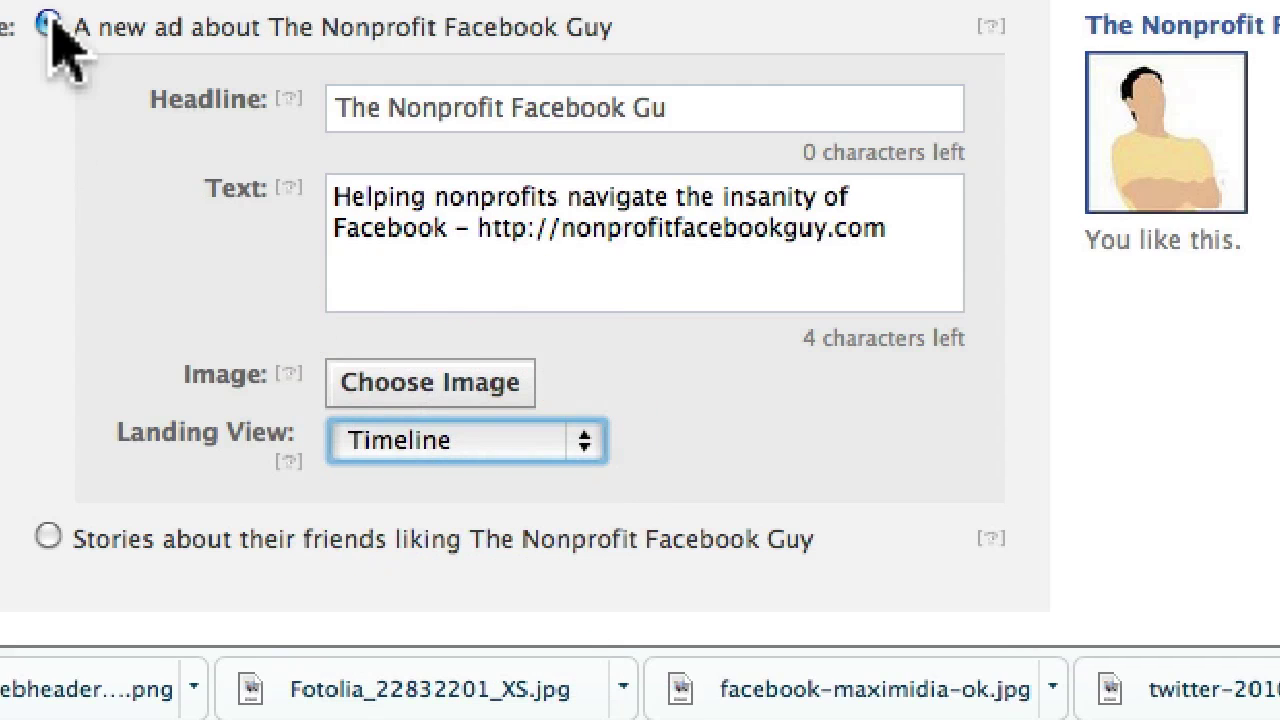
click(49, 25)
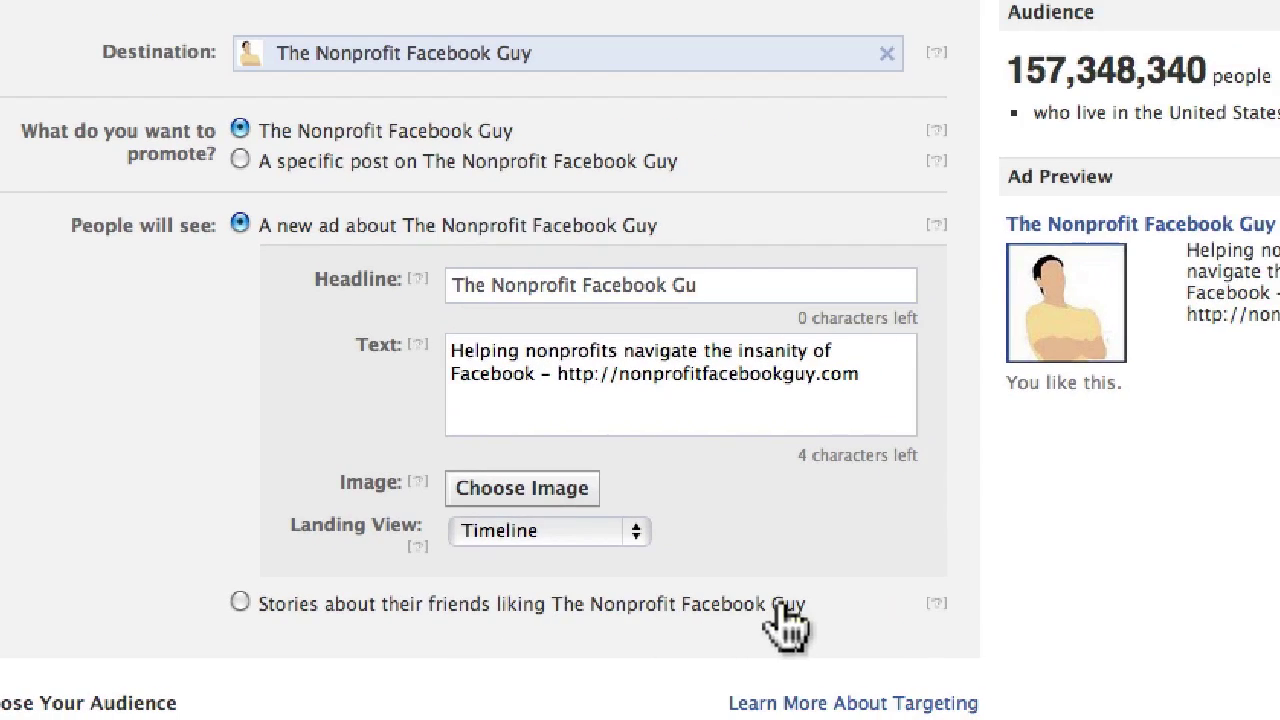
Step: Show people stories about their friends liking The Nonprofit Facebook Guy instead
click(240, 602)
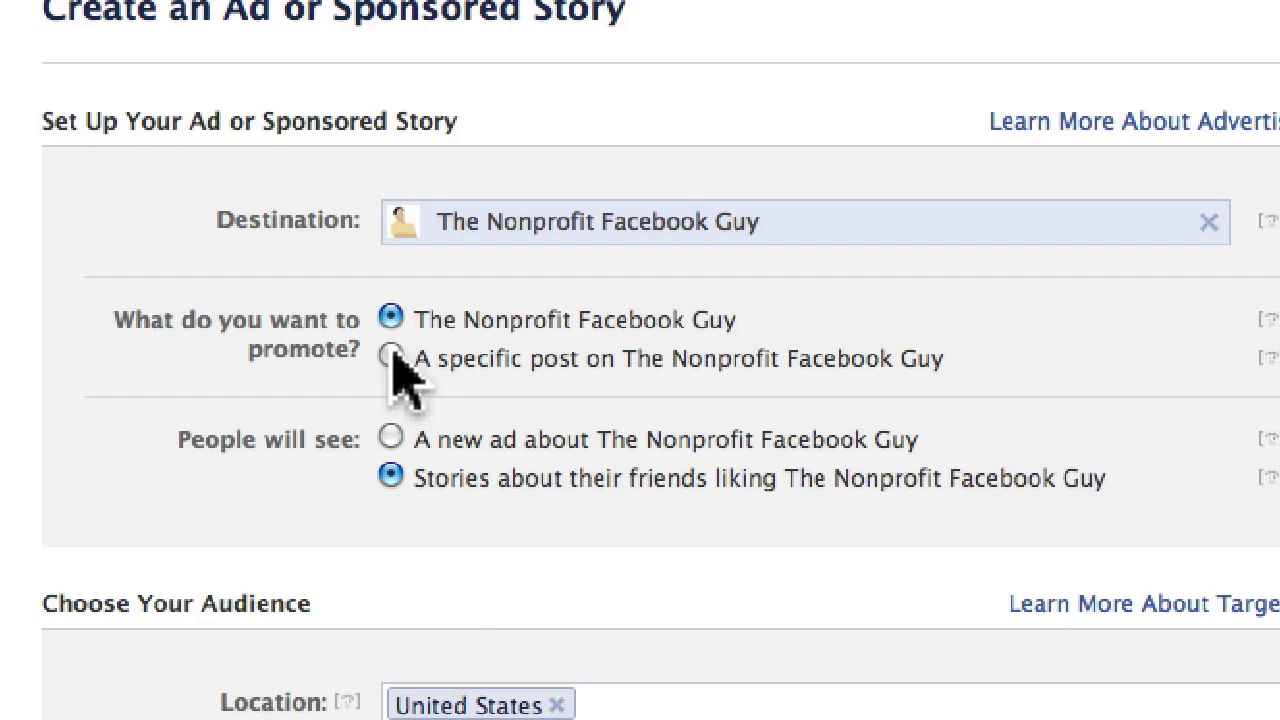
Step: Switch to promoting a specific post, toggling 'Always promote my most recent post' on then off
click(391, 358)
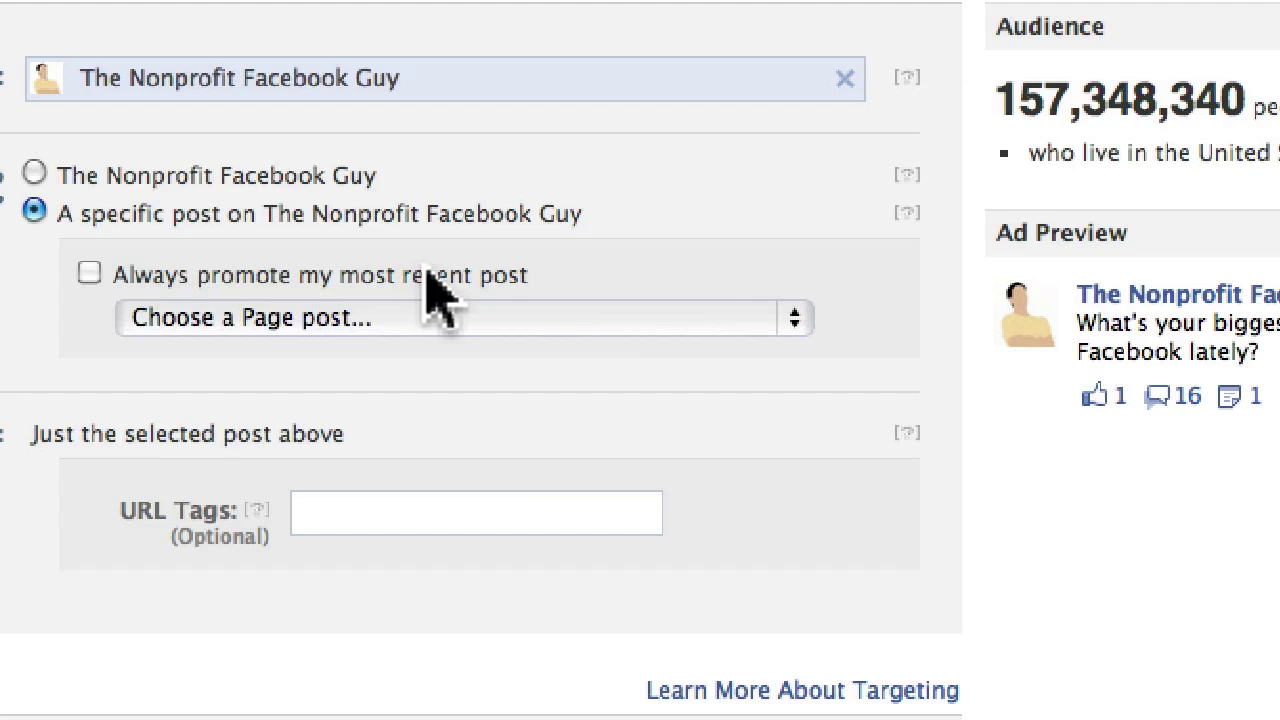
click(338, 272)
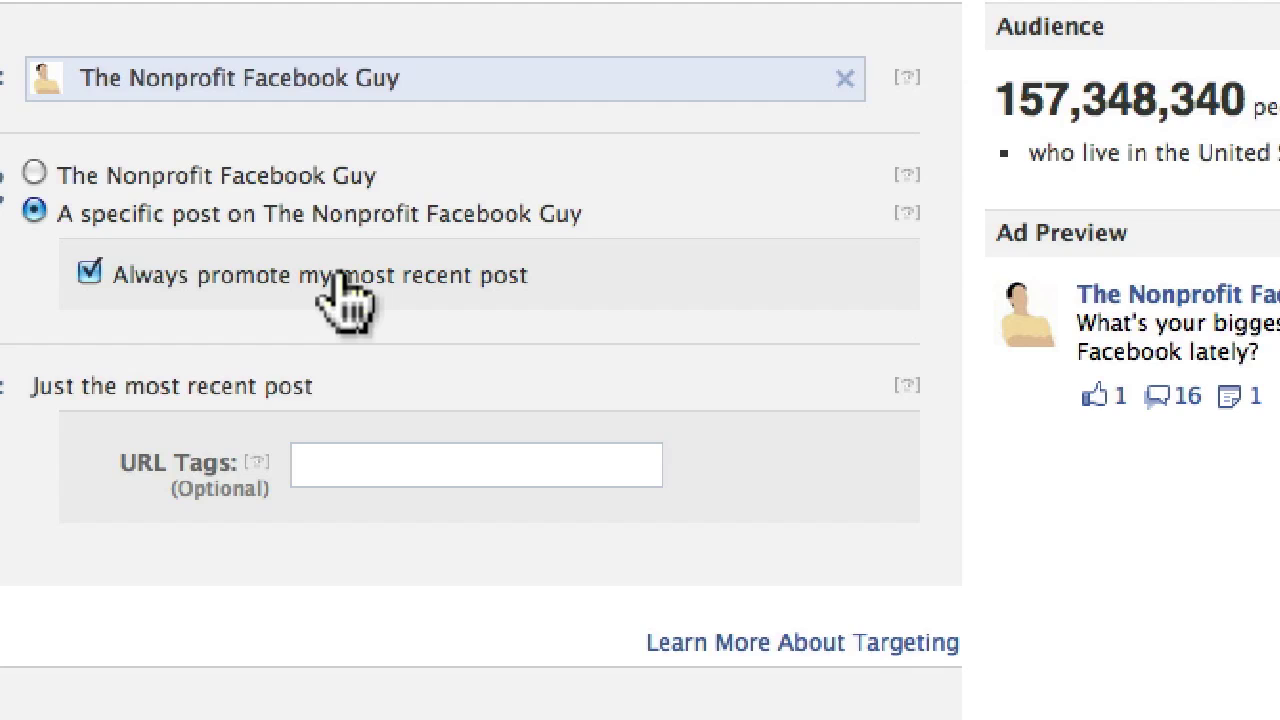
click(89, 274)
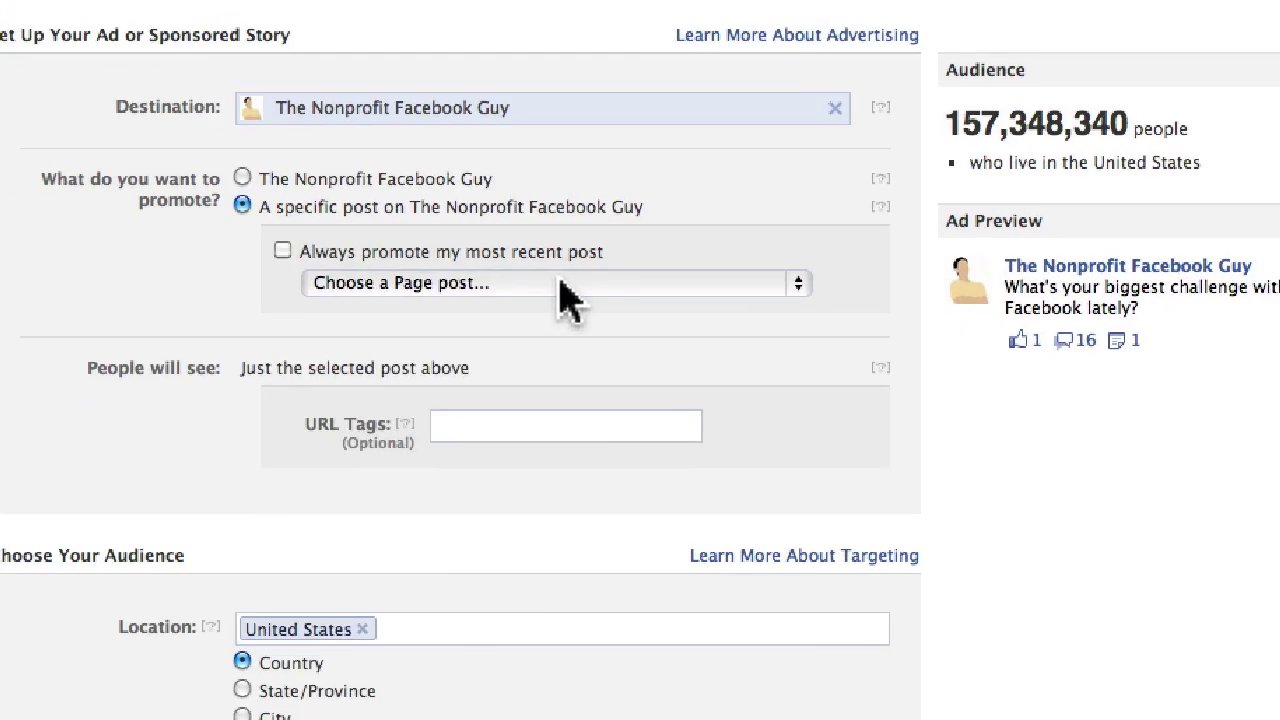
Step: Browse the Page post list and close it without choosing a post
click(480, 318)
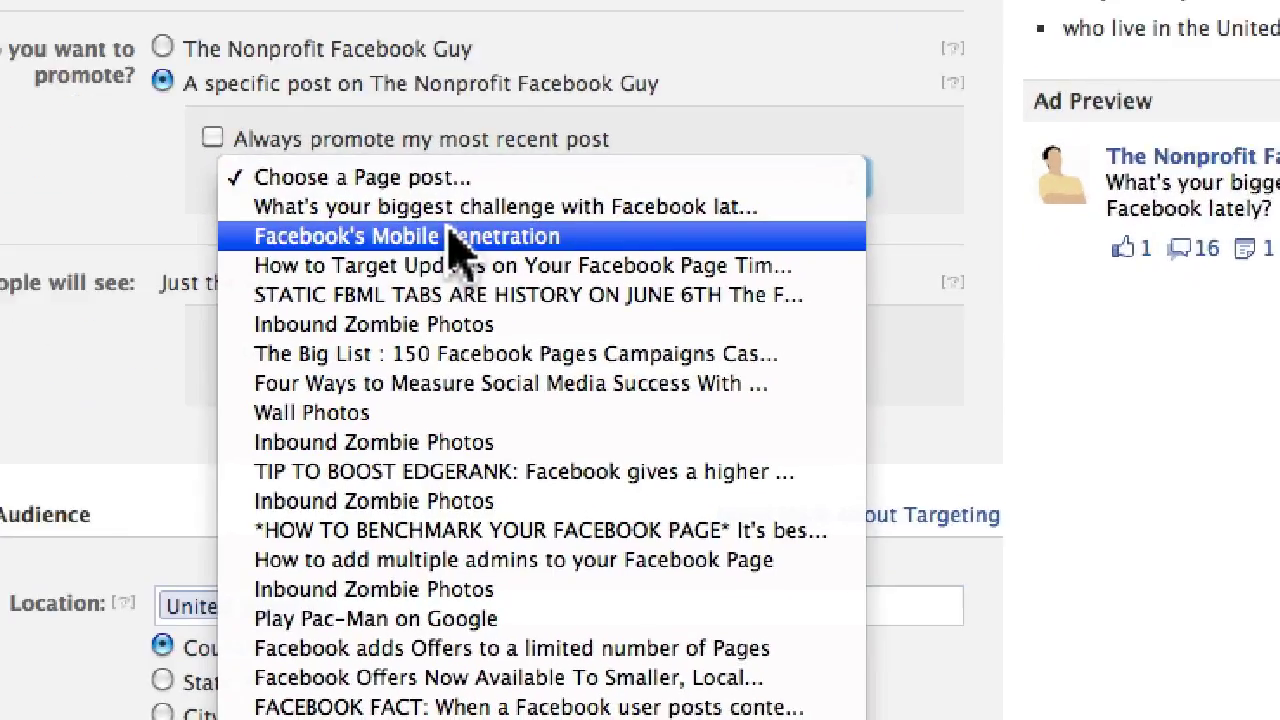
scroll(479, 332, down, 4)
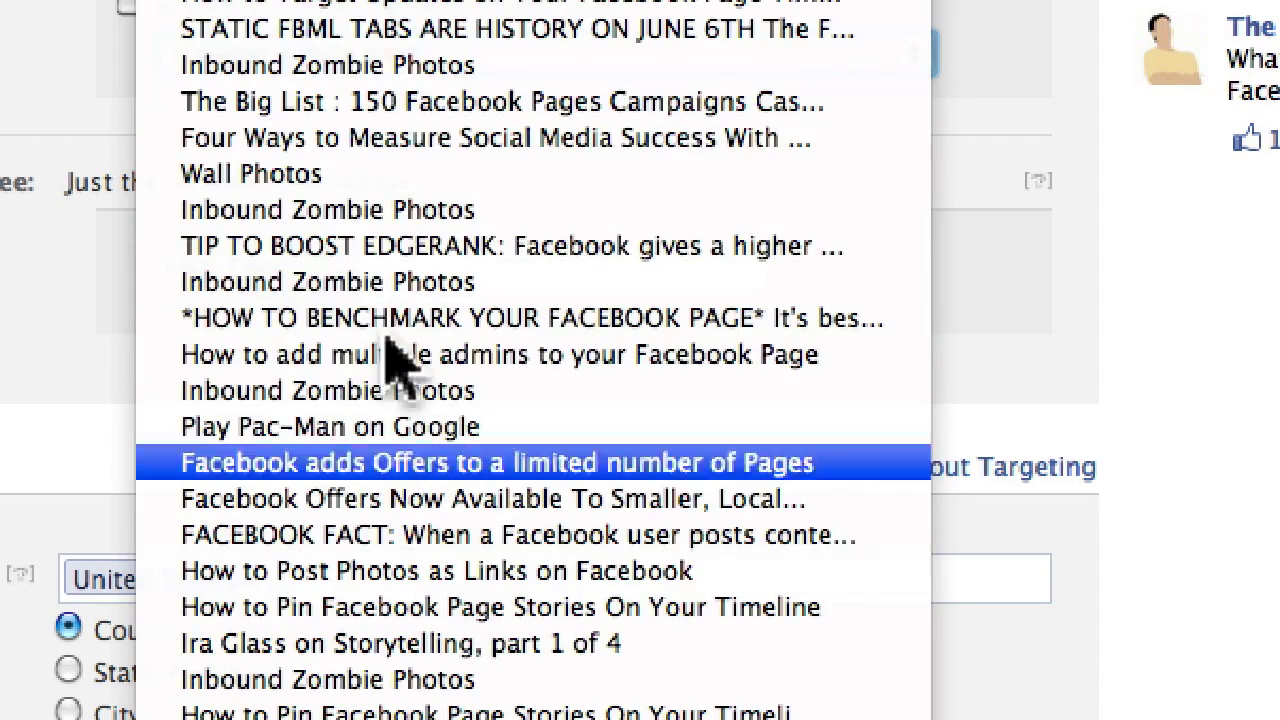
click(375, 212)
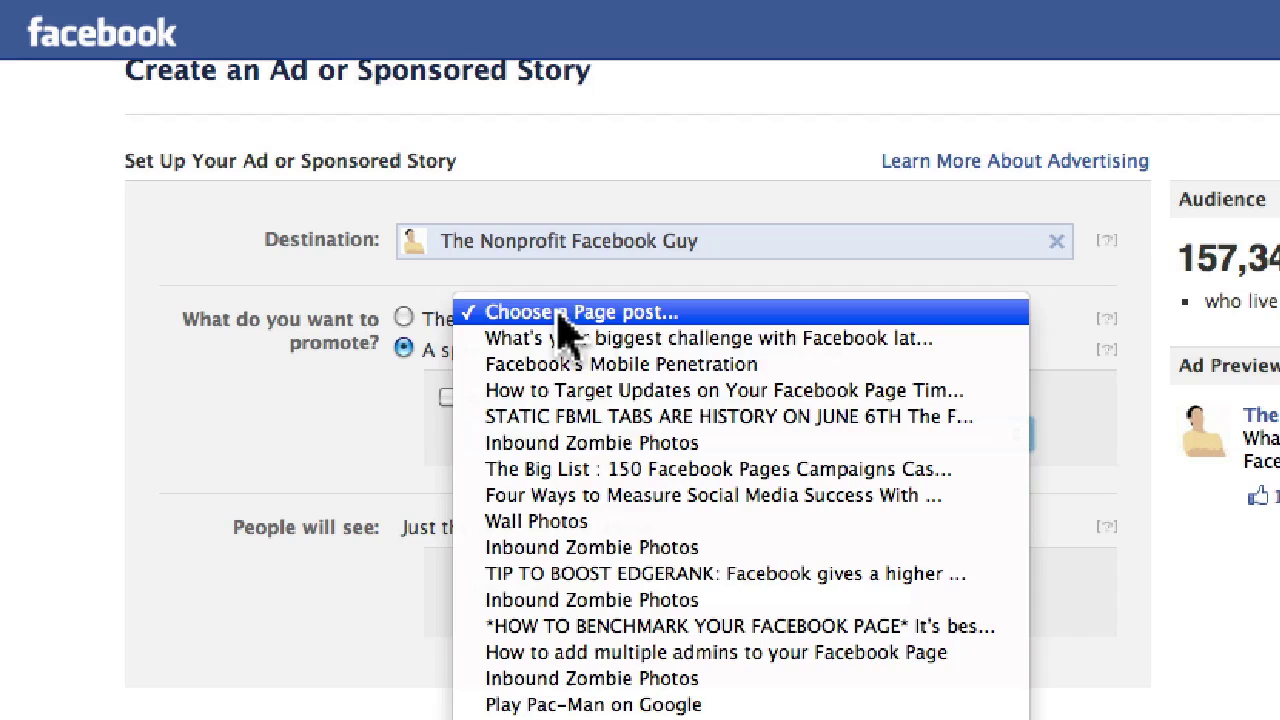
scroll(565, 320, up, 4)
click(278, 438)
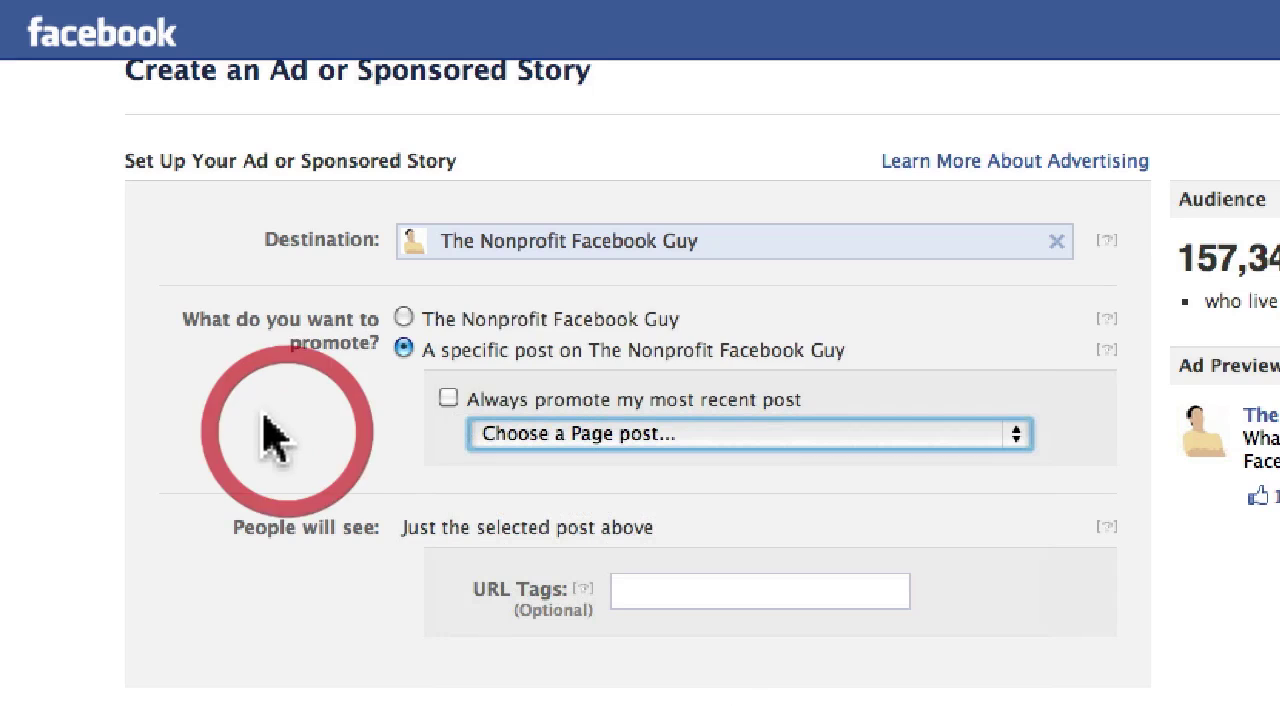
Step: Go to The Nonprofit Facebook Guy Page from the News Feed and open its full Insights
click(114, 42)
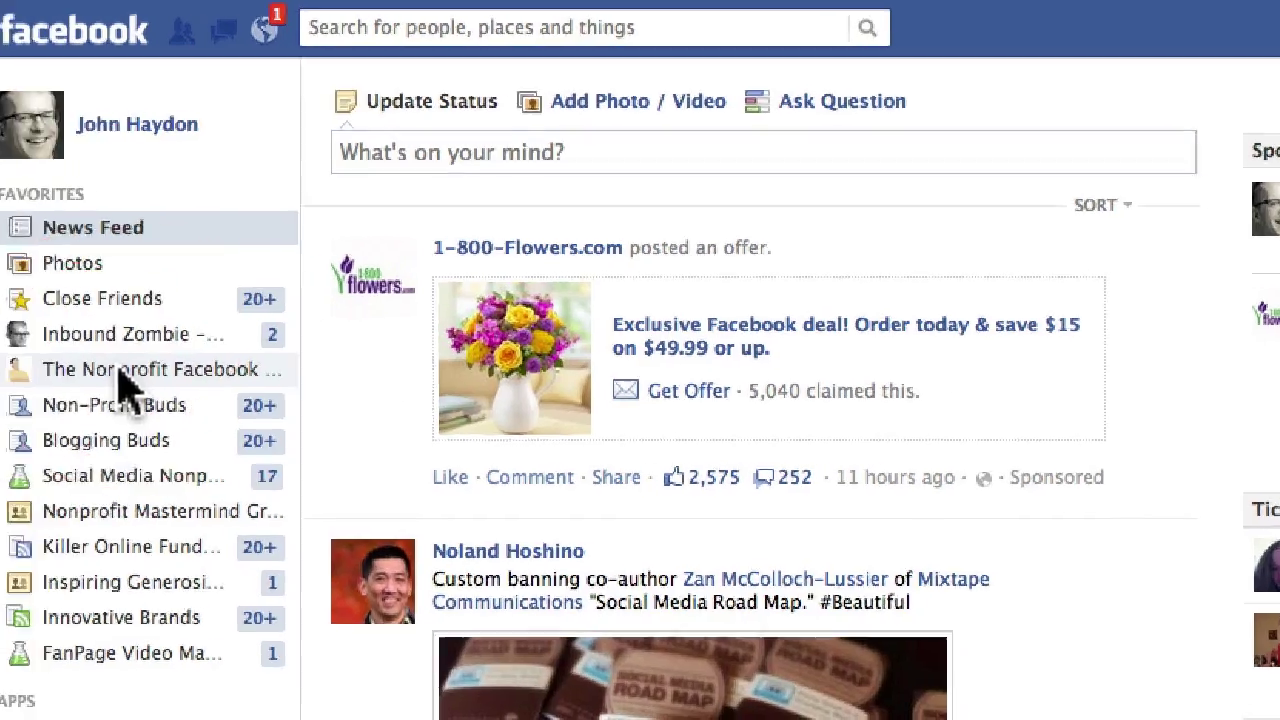
click(55, 376)
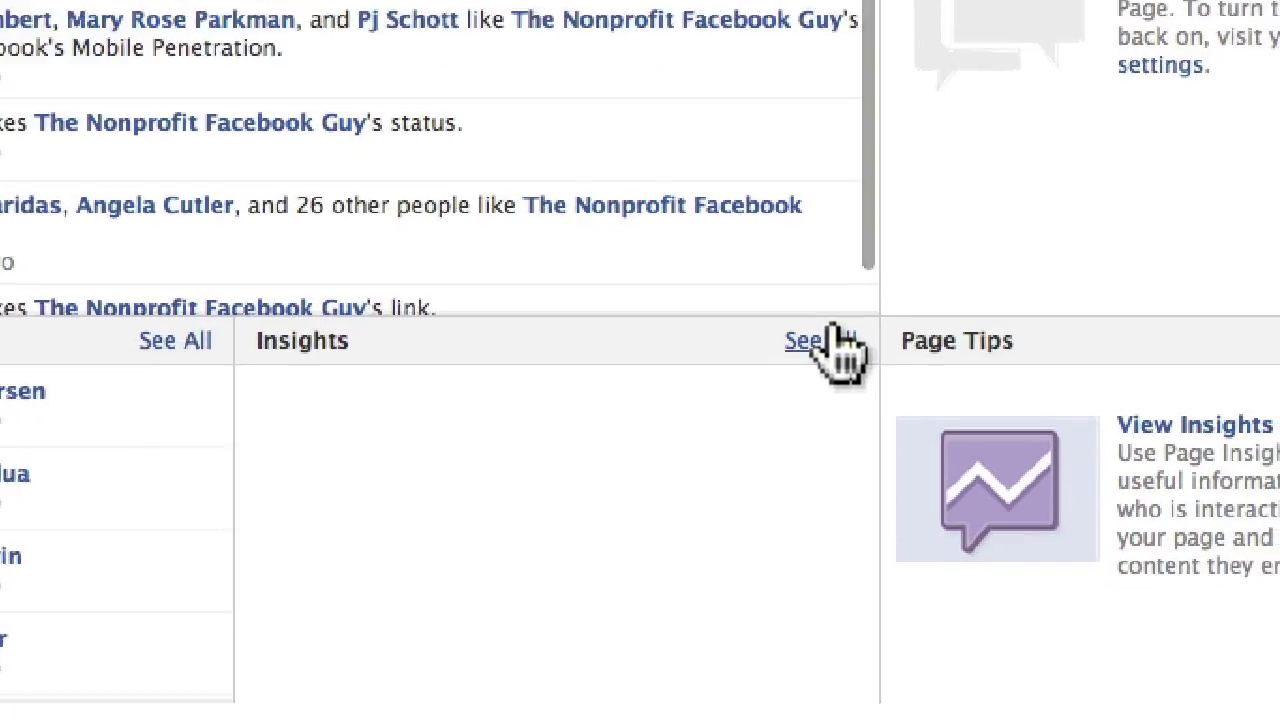
click(940, 554)
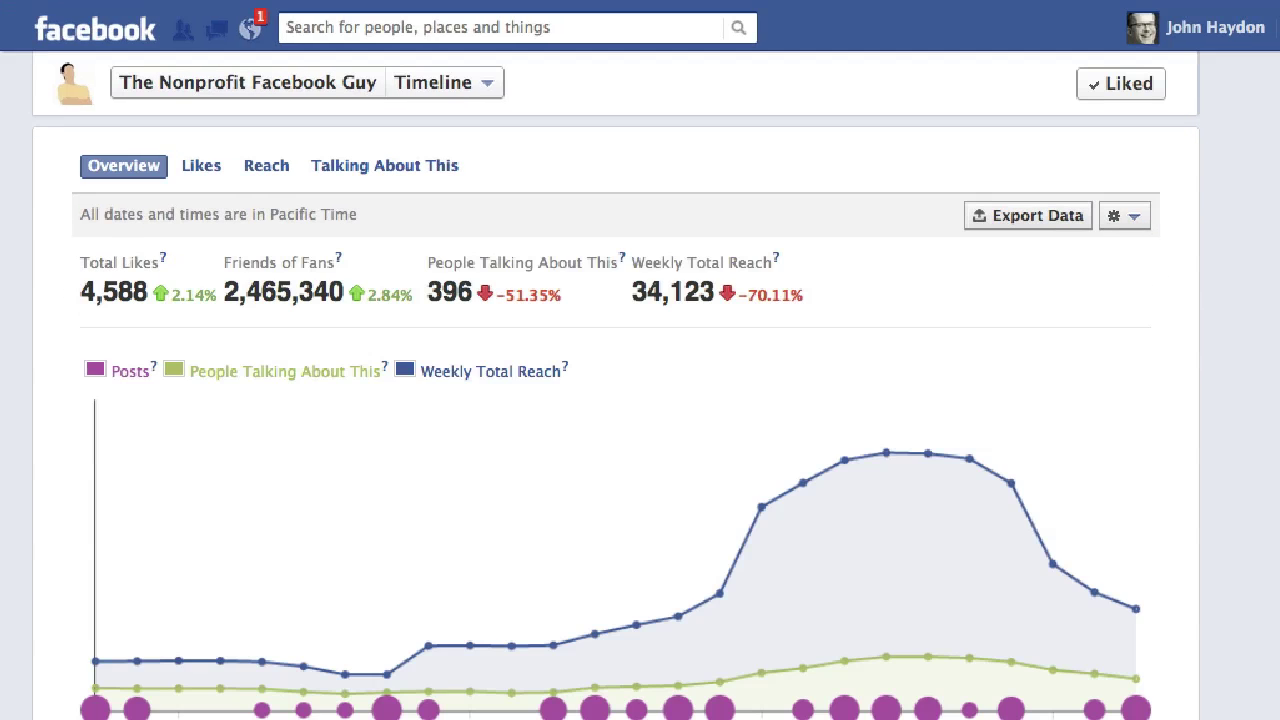
Step: Filter the Insights post table to status posts and sort it by Virality
scroll(616, 418, down, 1)
scroll(616, 418, down, 3)
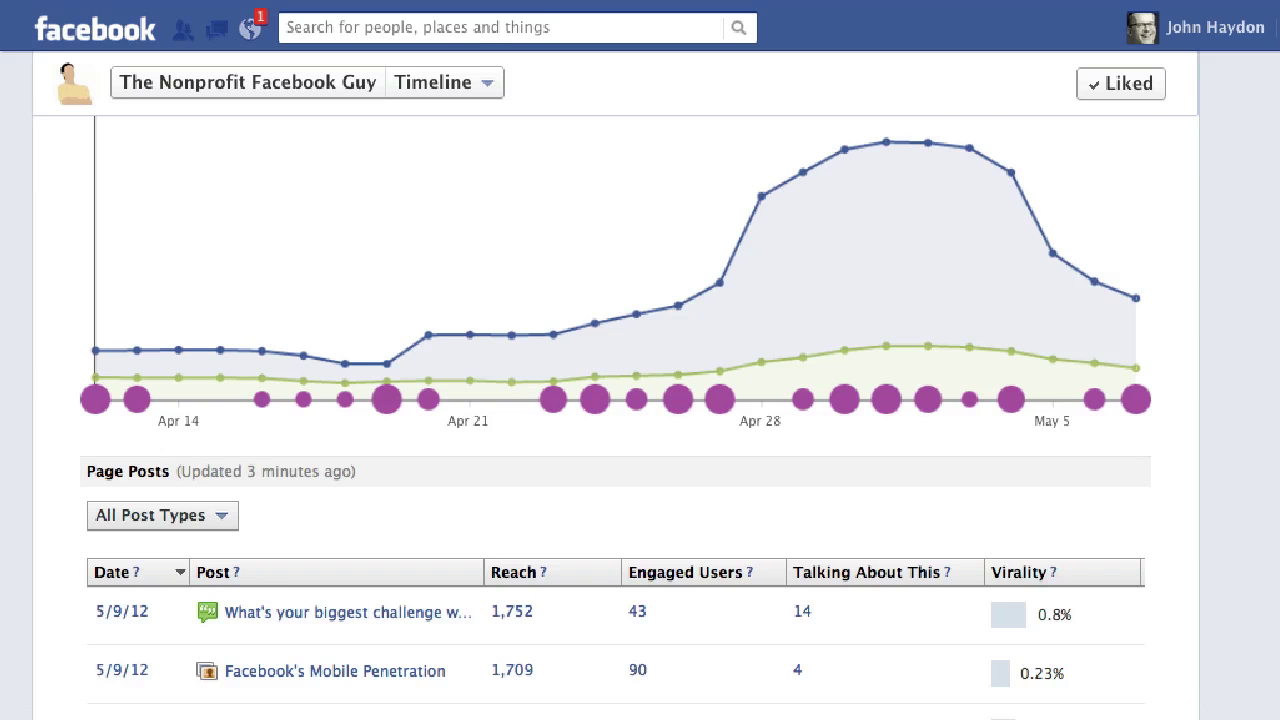
scroll(616, 418, down, 2)
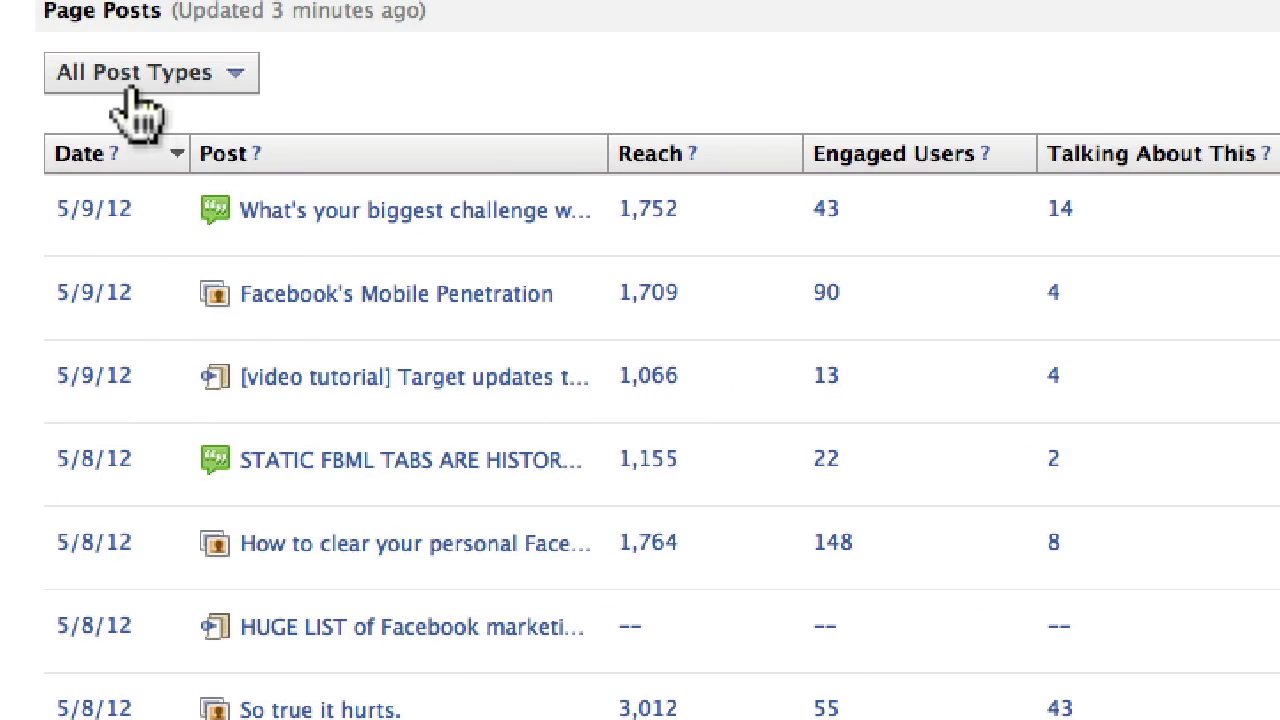
click(132, 88)
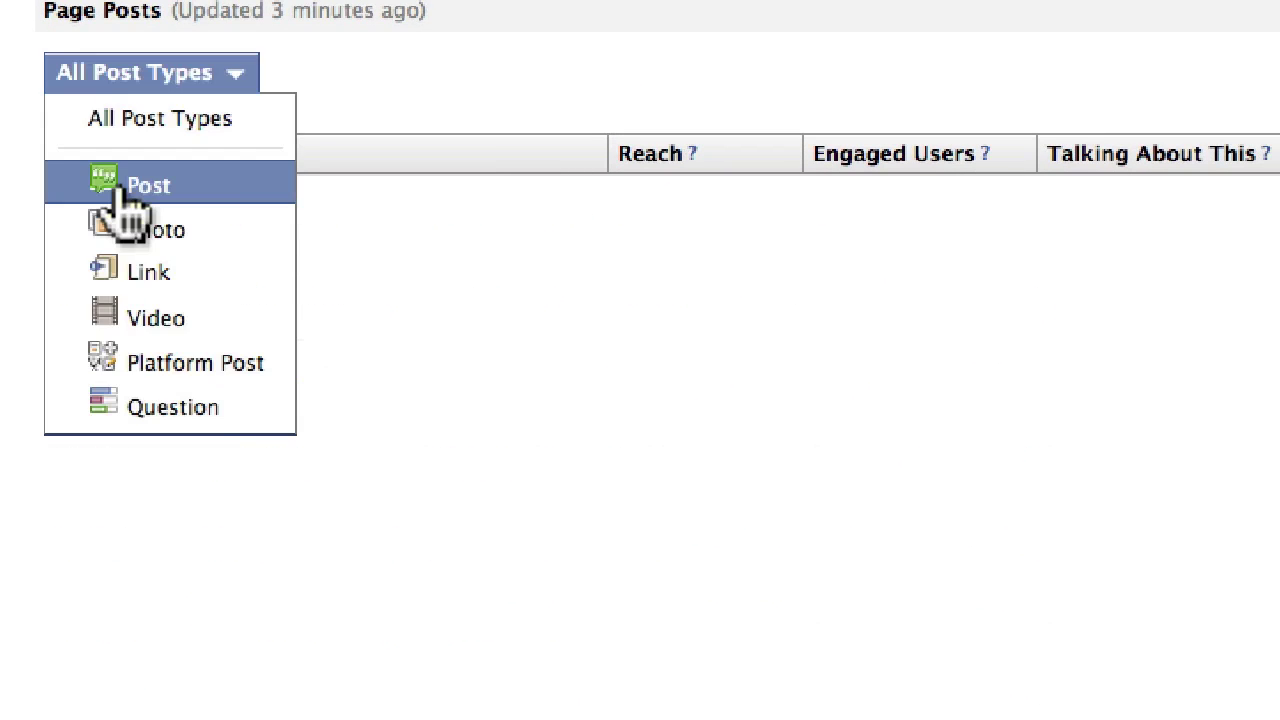
click(140, 182)
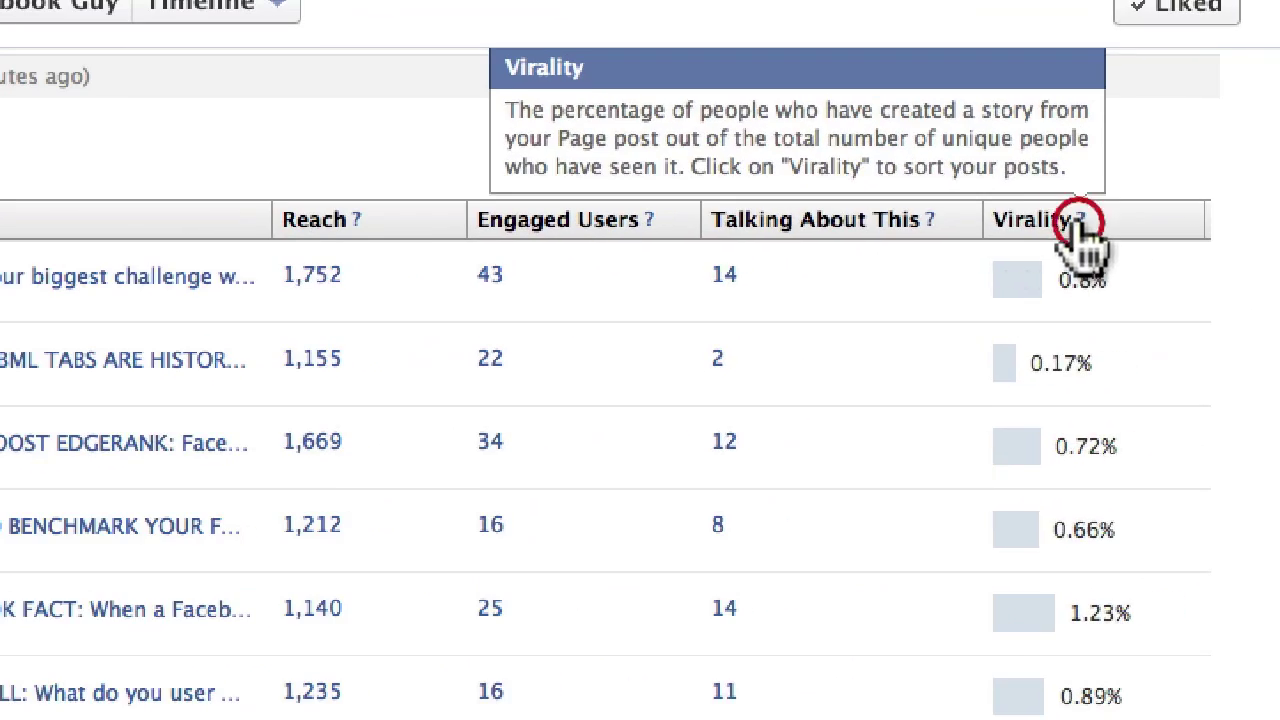
click(1010, 222)
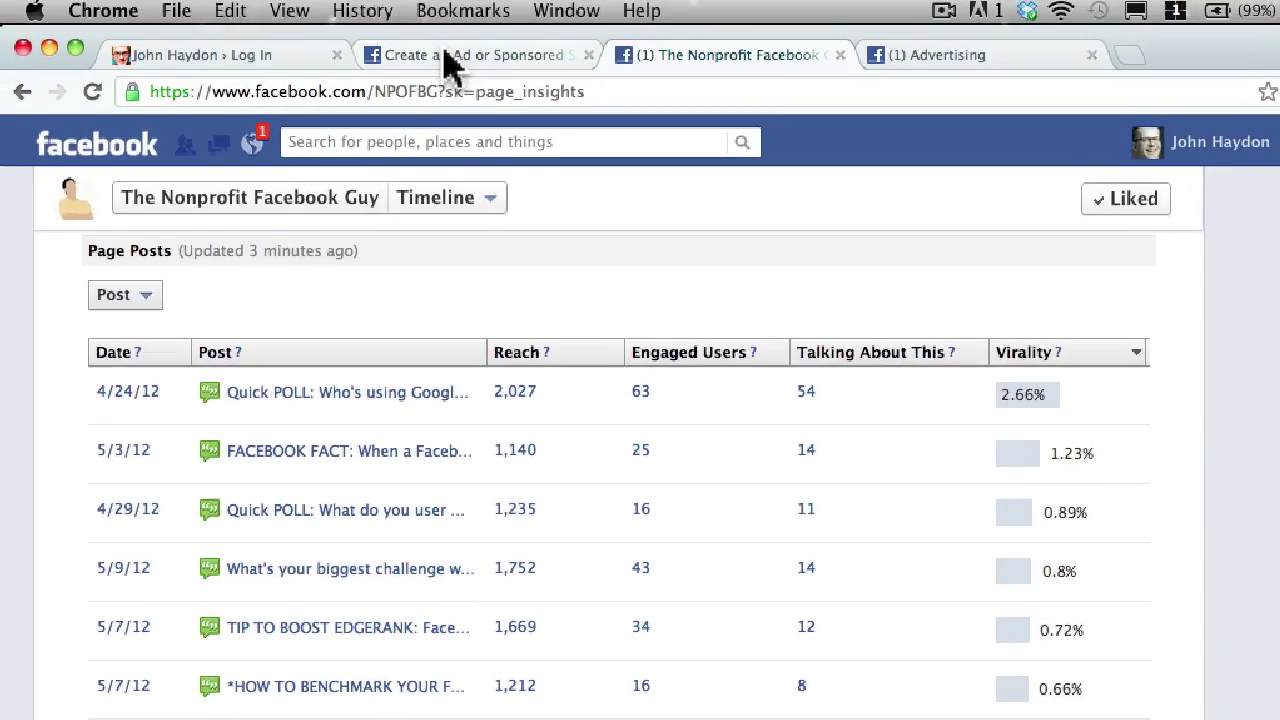
Step: Promote the 'How to Target Updates on Your Facebook Page Timeline (Video)' post, showing just that post
click(443, 57)
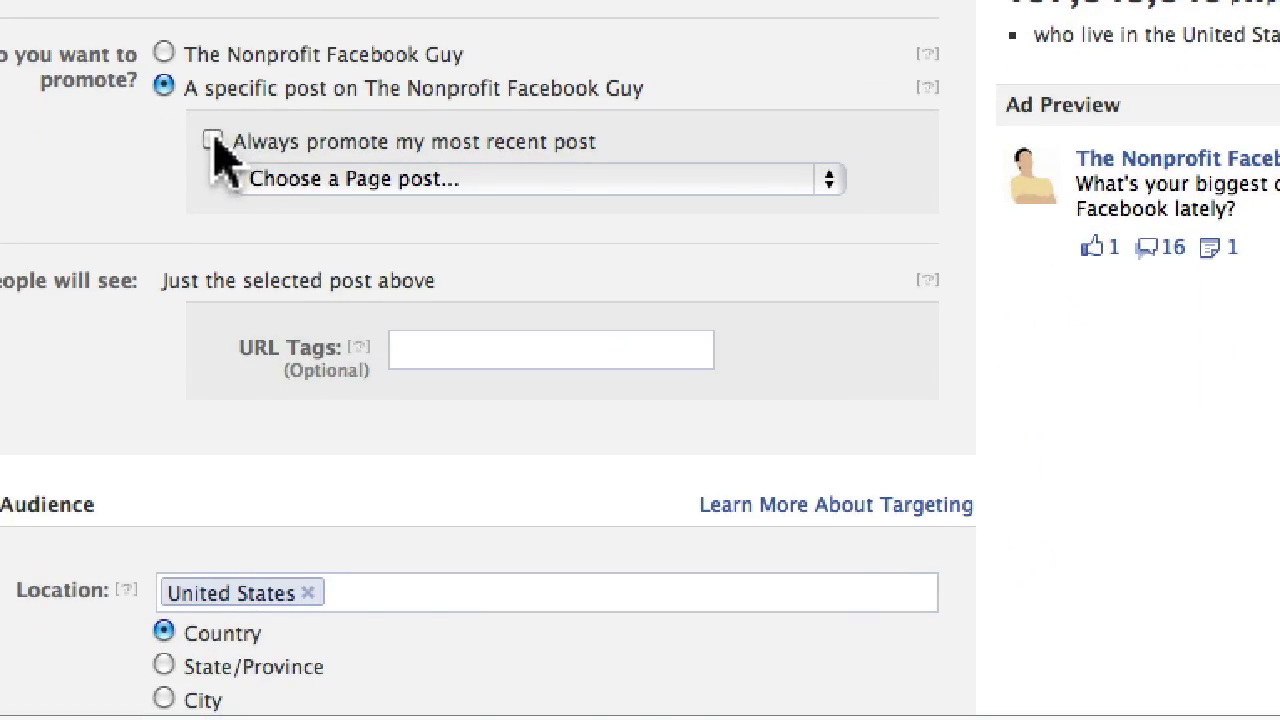
click(260, 180)
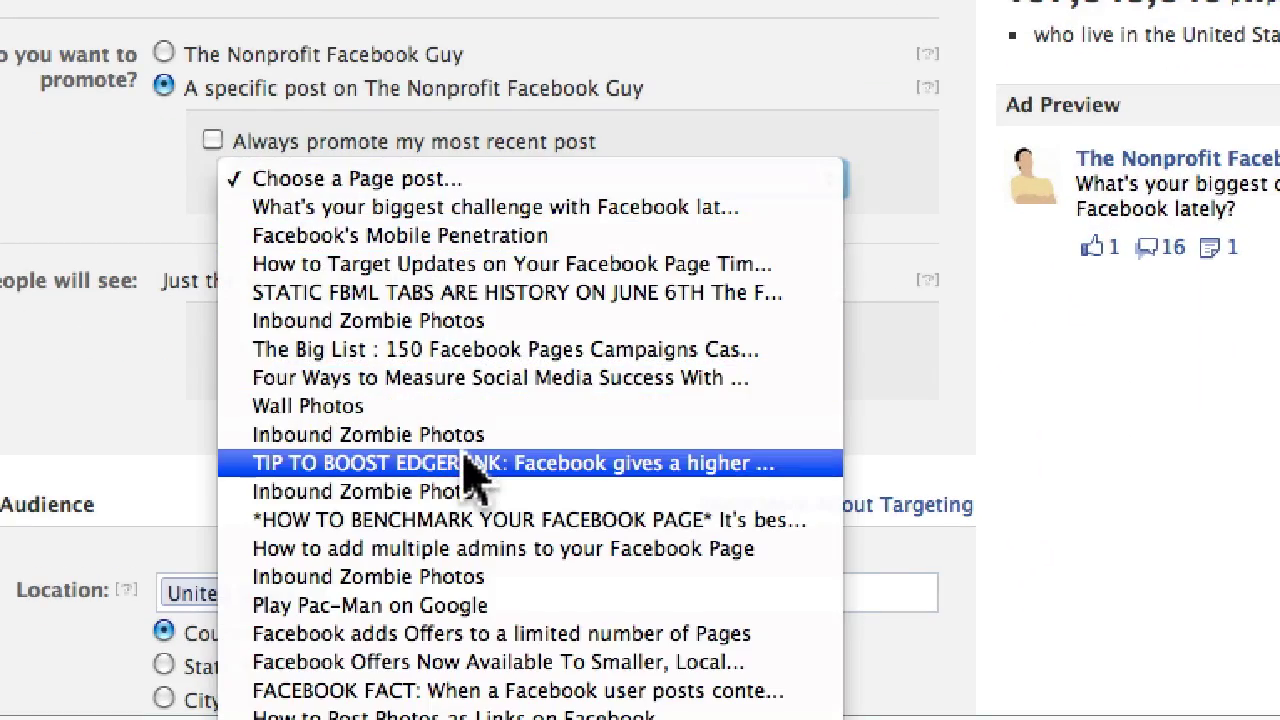
click(491, 690)
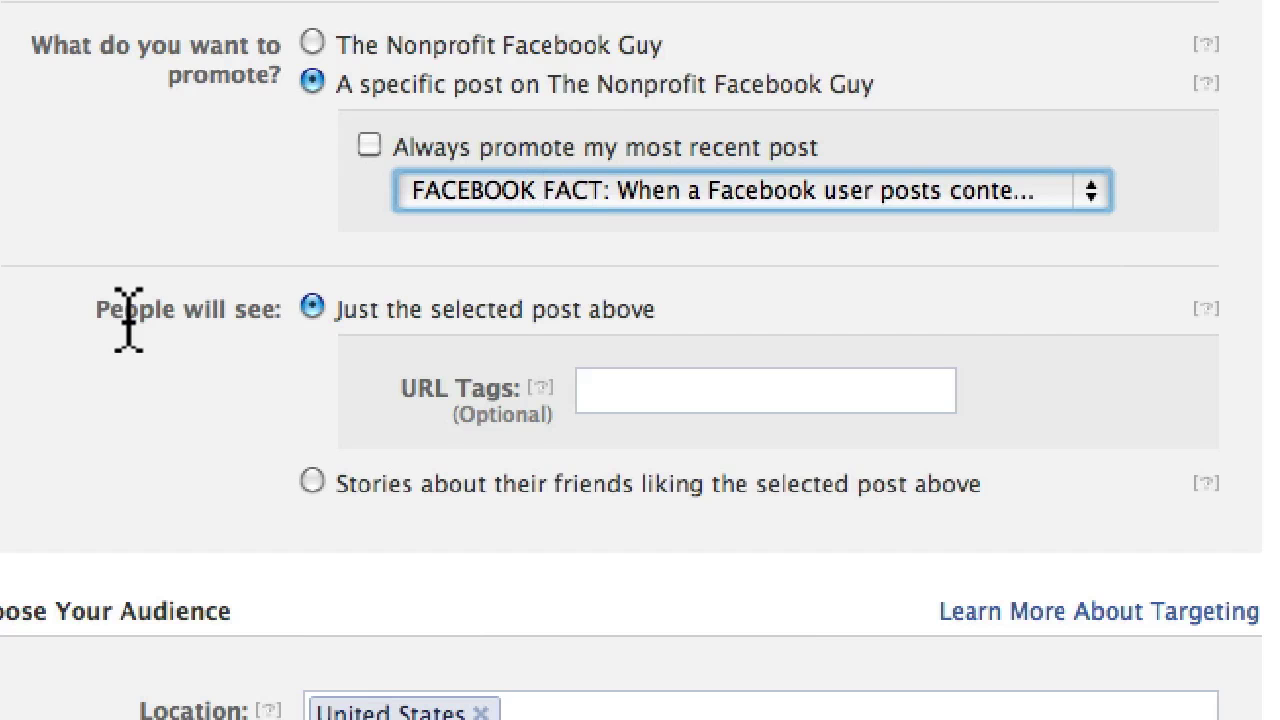
scroll(132, 330, down, 1)
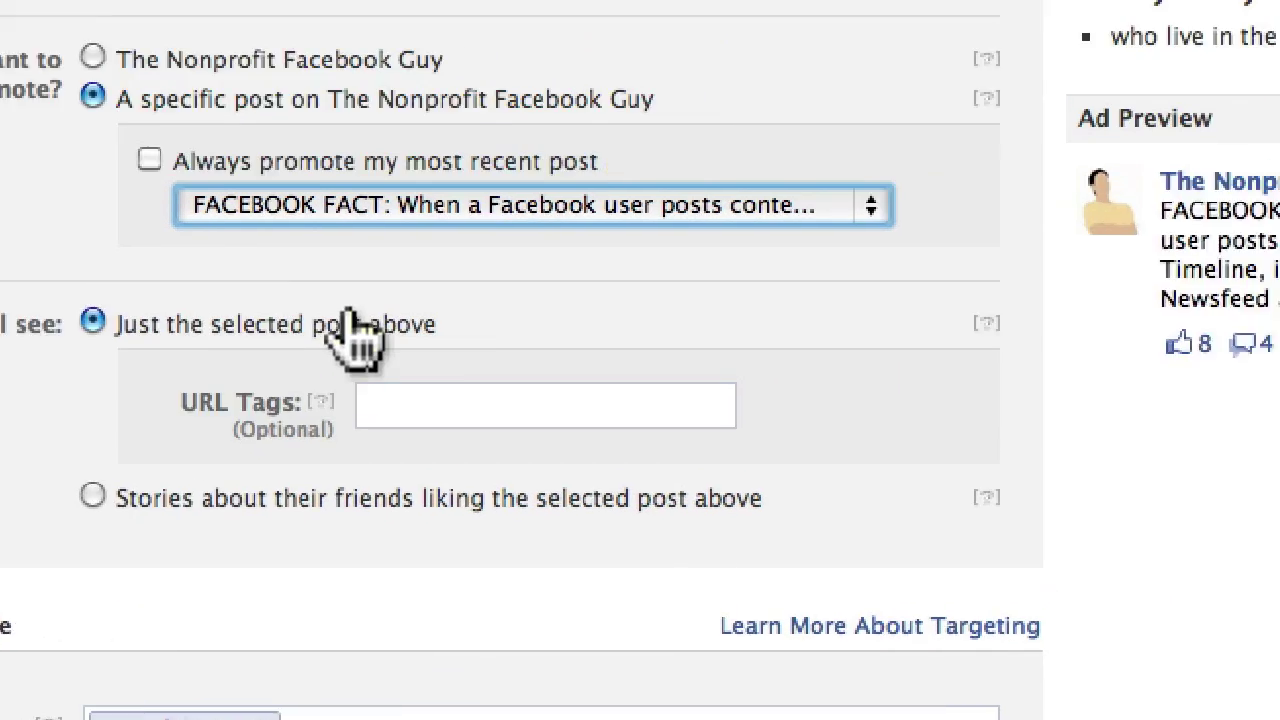
click(735, 505)
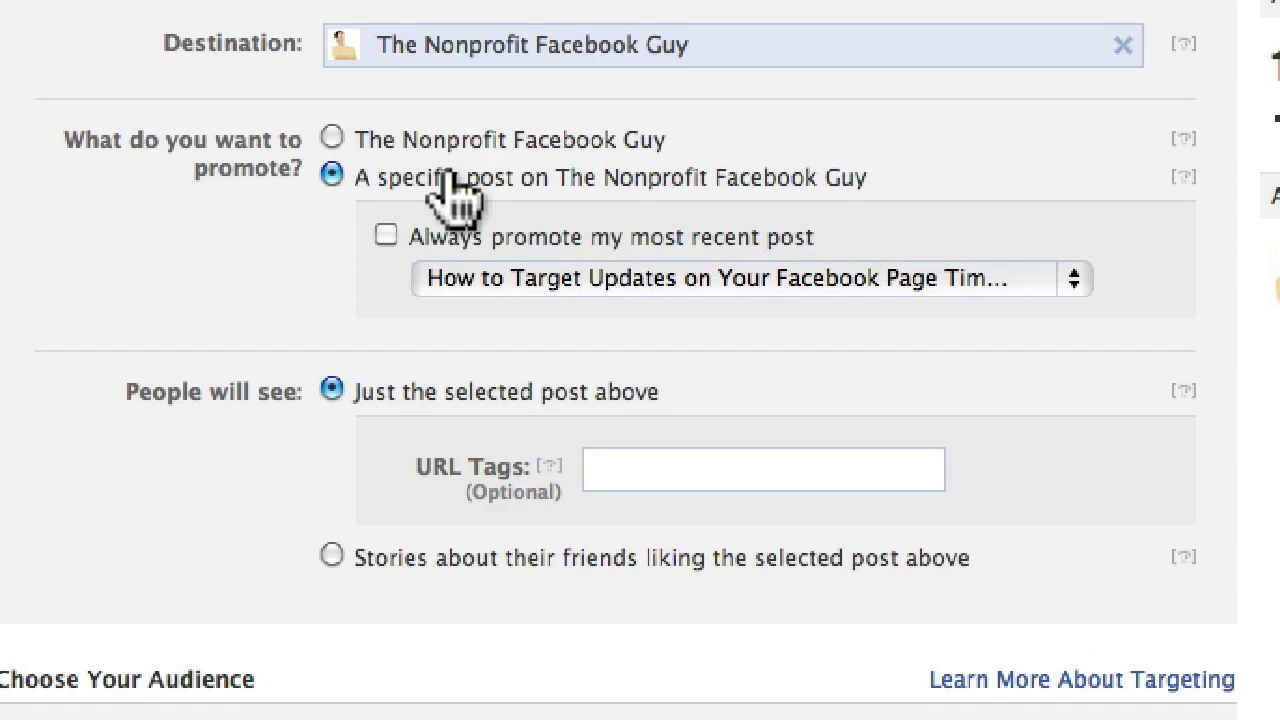
scroll(178, 320, down, 8)
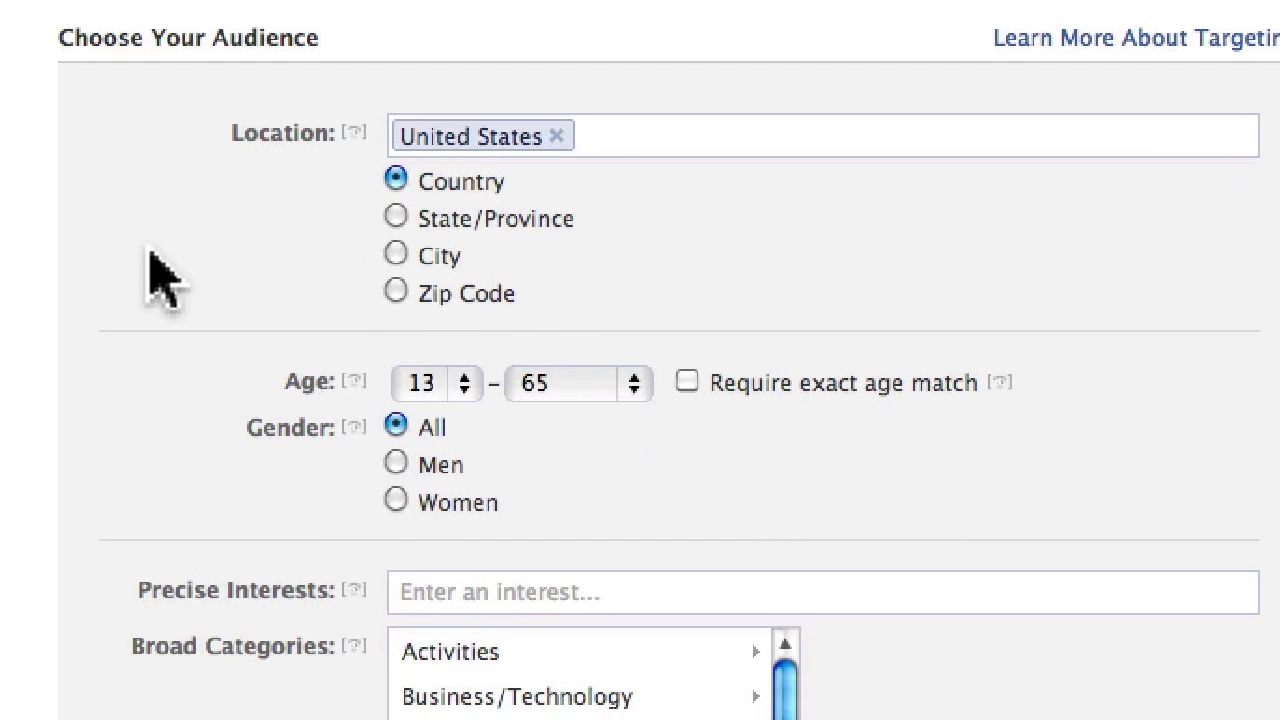
Step: Target the state of Massachusetts instead of the whole United States
click(582, 137)
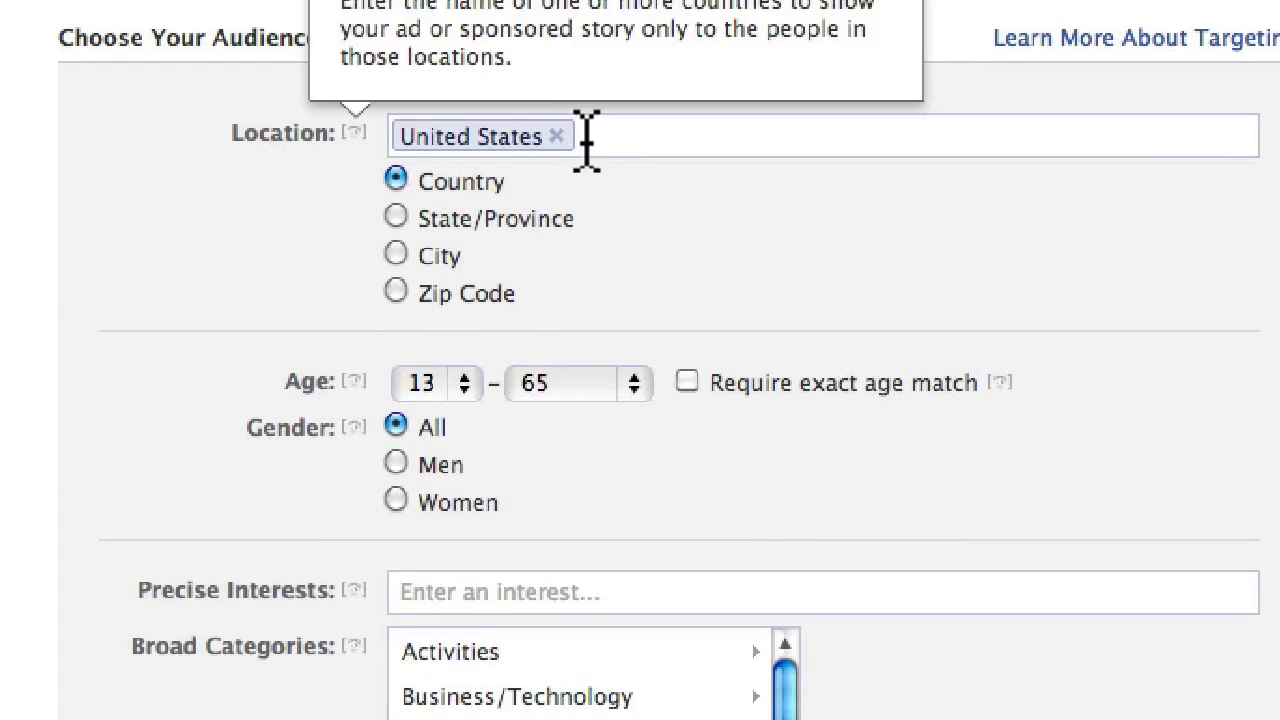
click(396, 218)
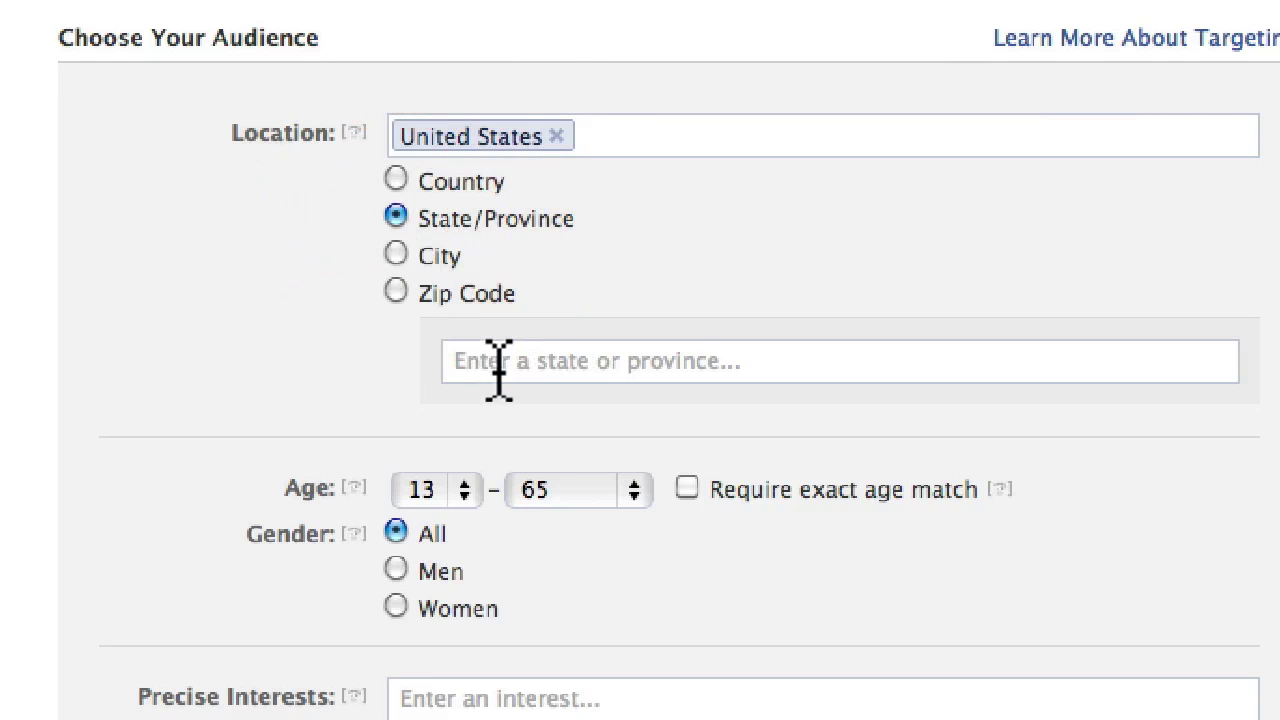
click(543, 284)
click(571, 270)
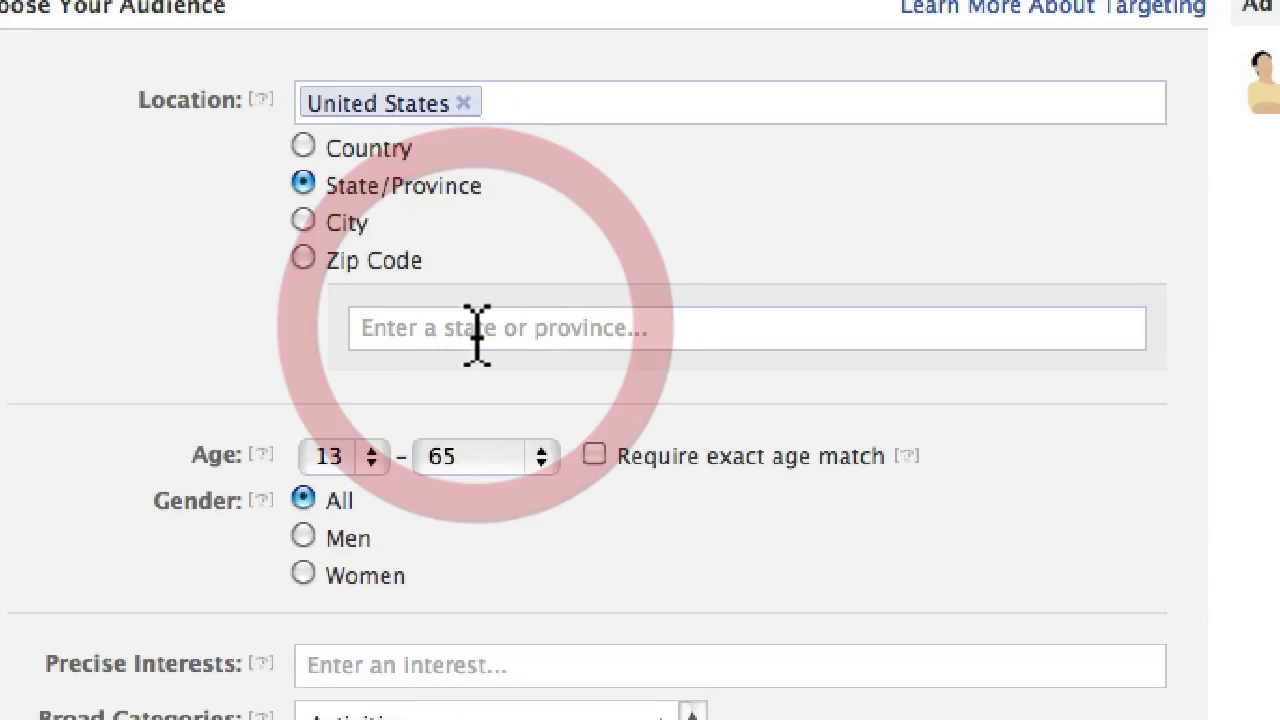
text(ma)
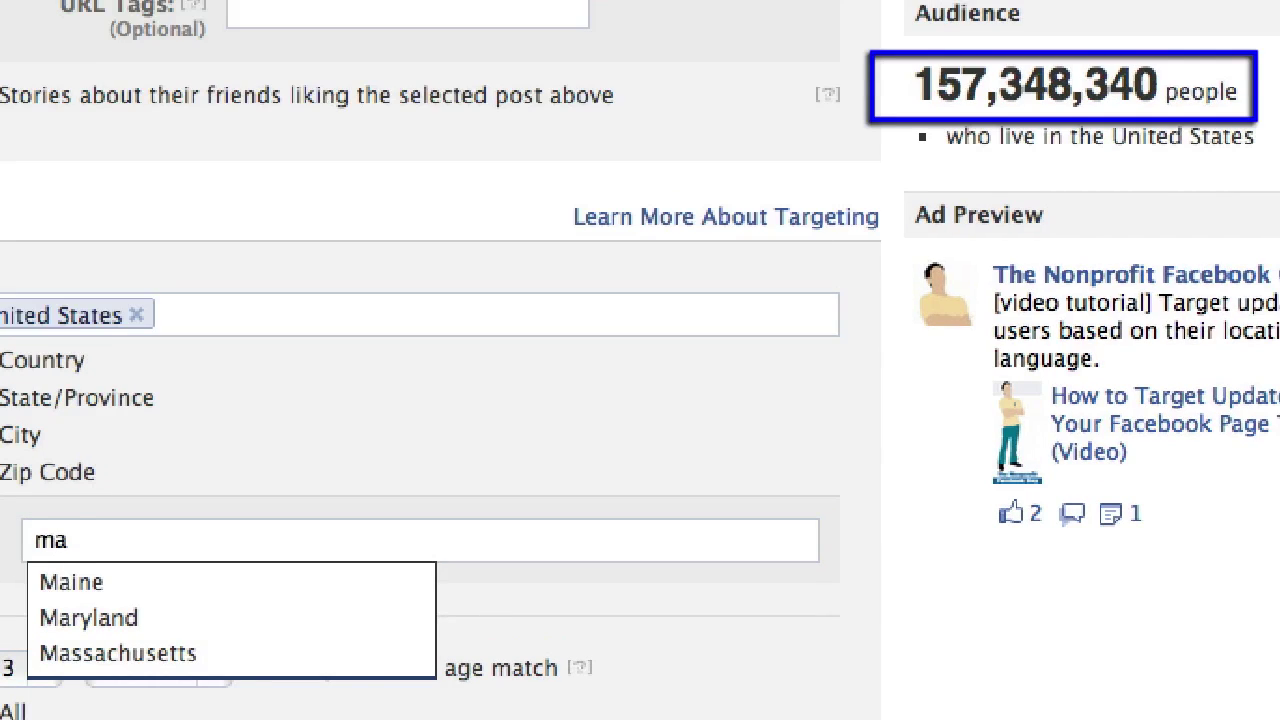
text(s)
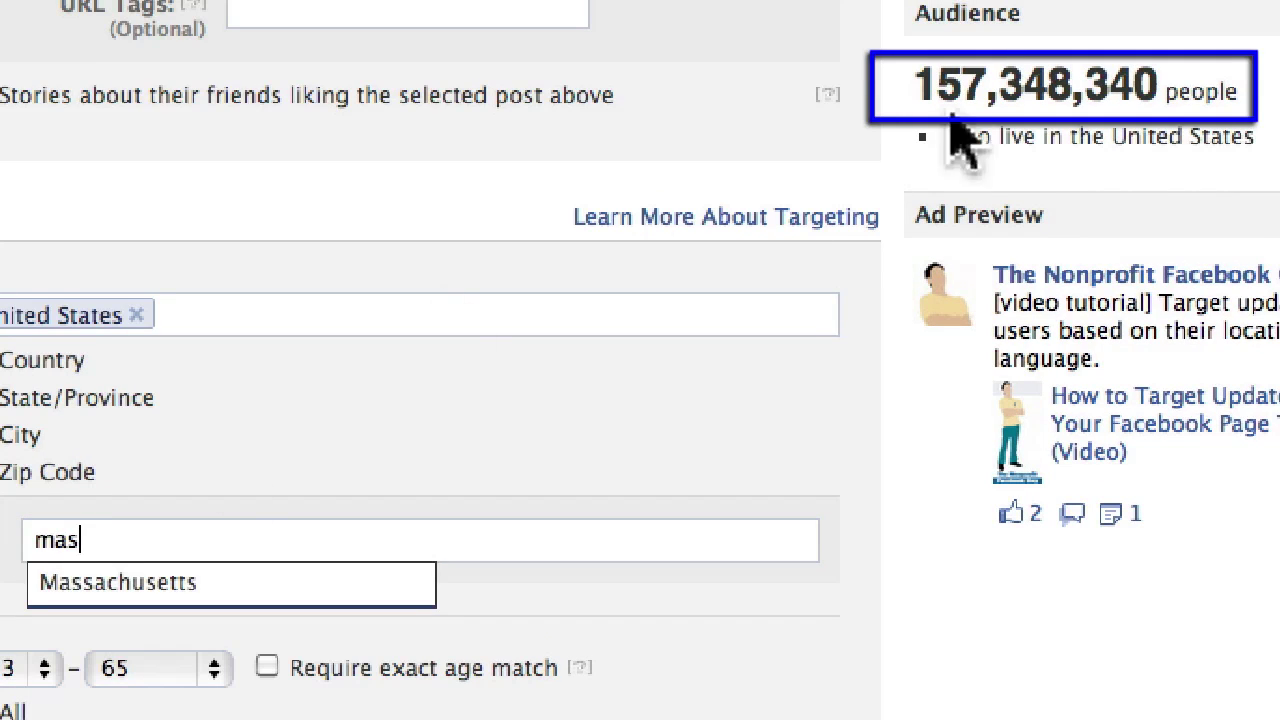
click(88, 590)
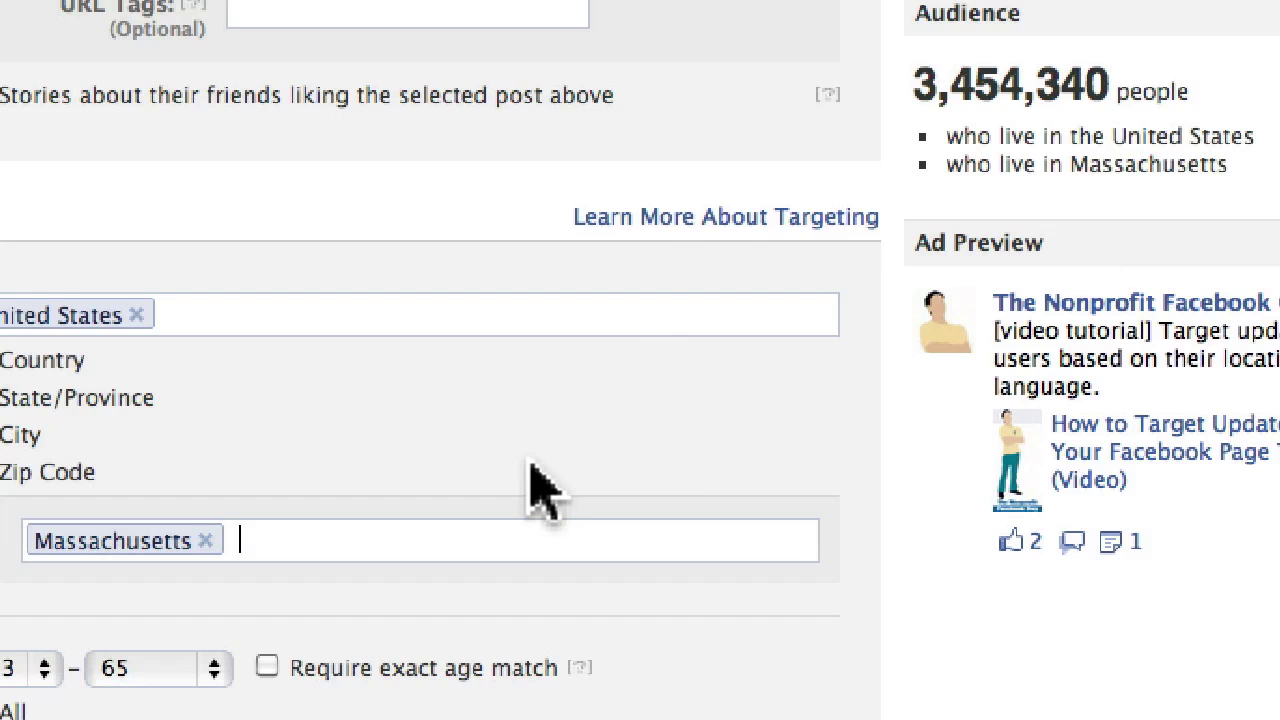
scroll(531, 465, down, 3)
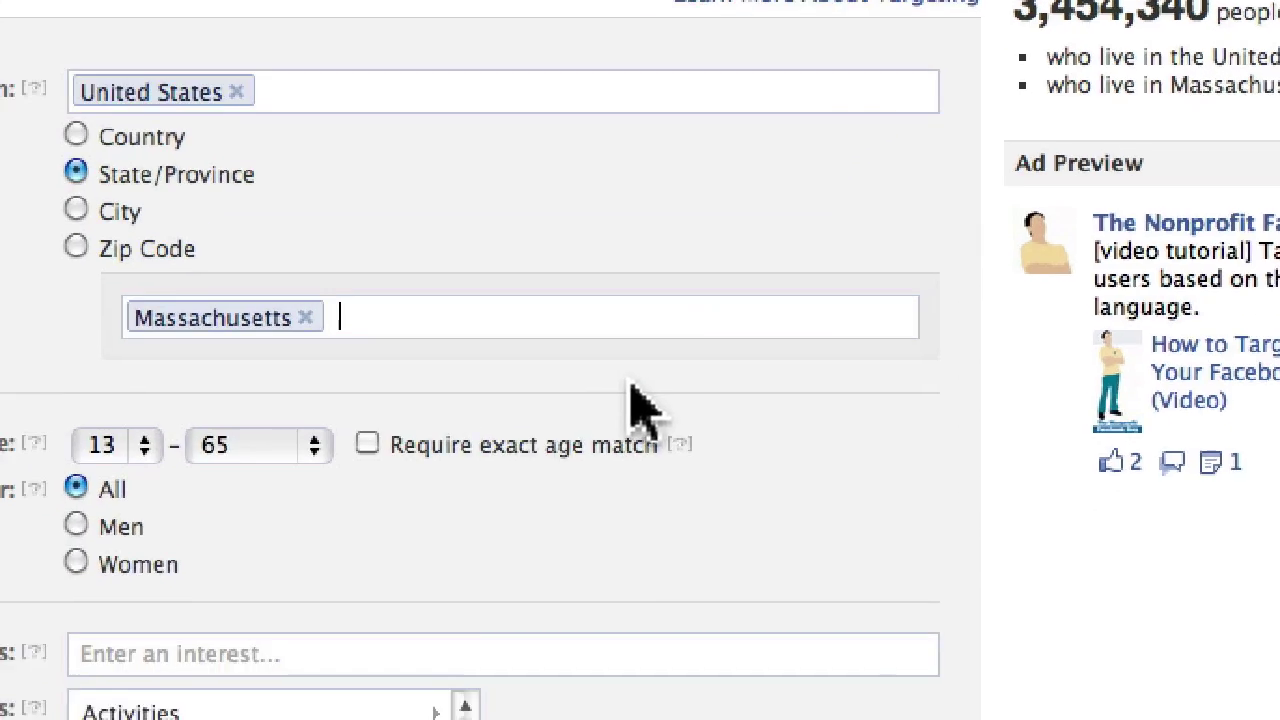
Step: Set the audience age range to 25 minimum and 45 maximum
click(145, 445)
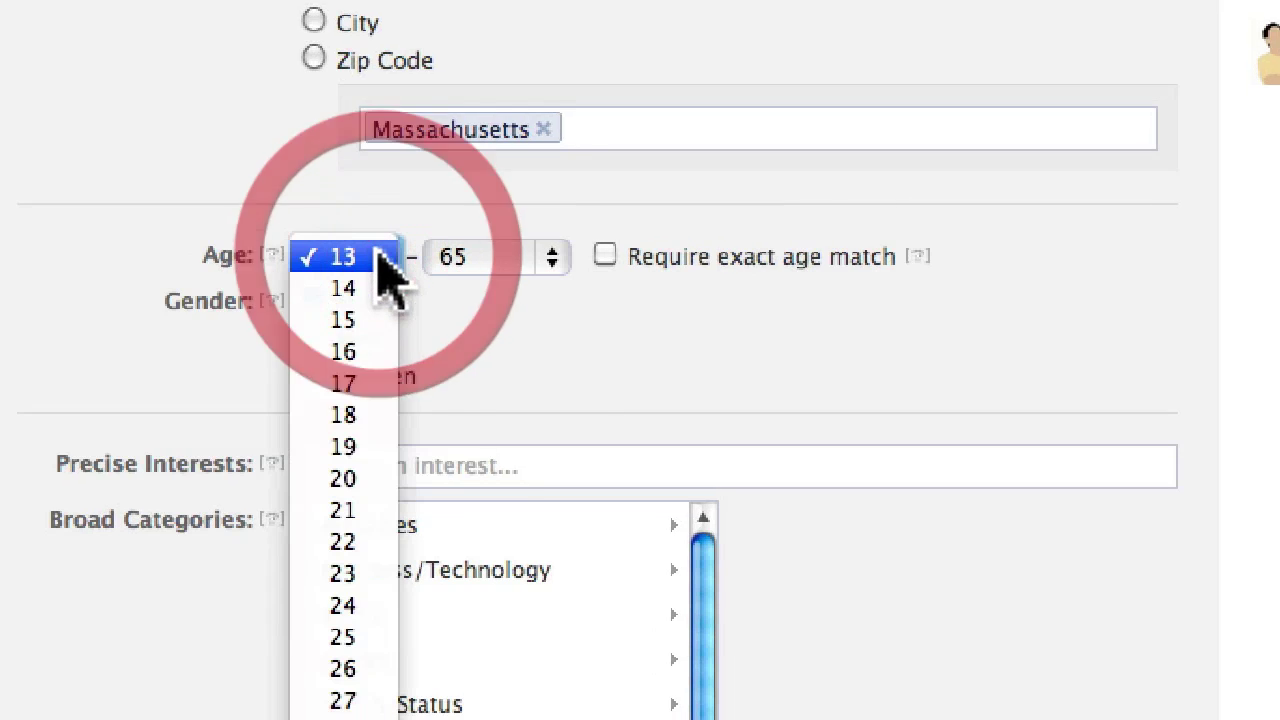
click(345, 637)
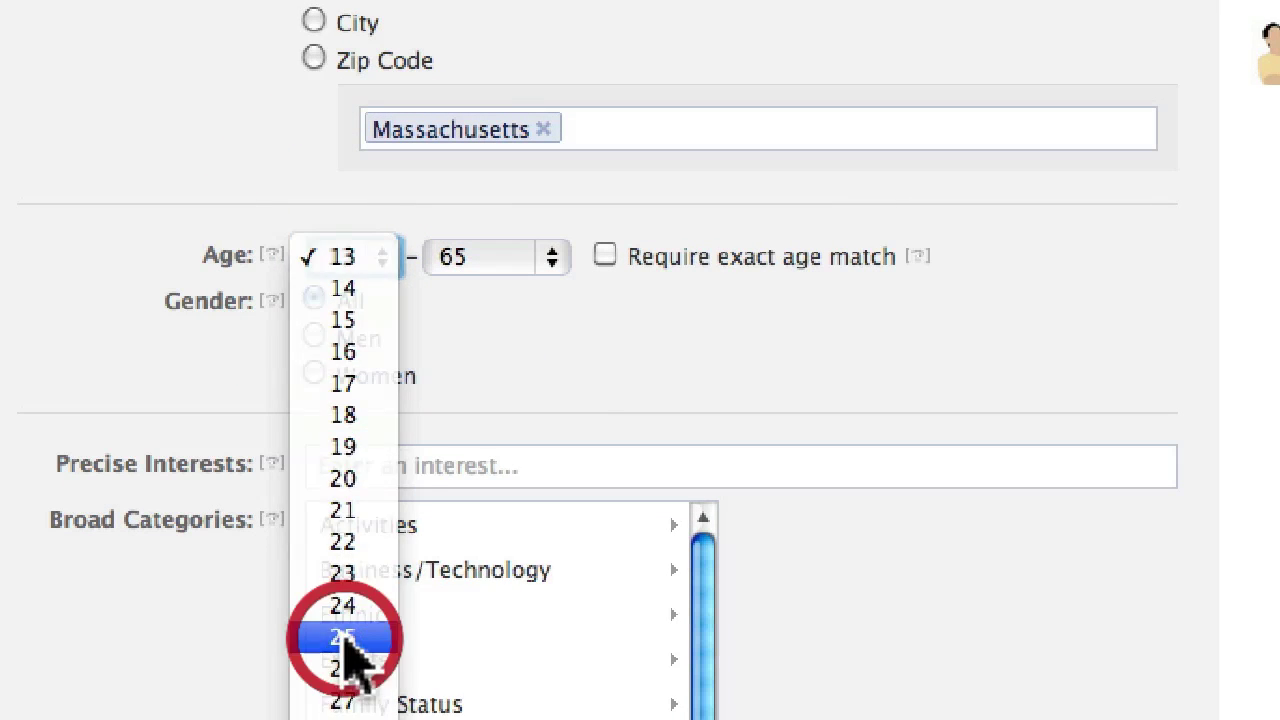
click(545, 257)
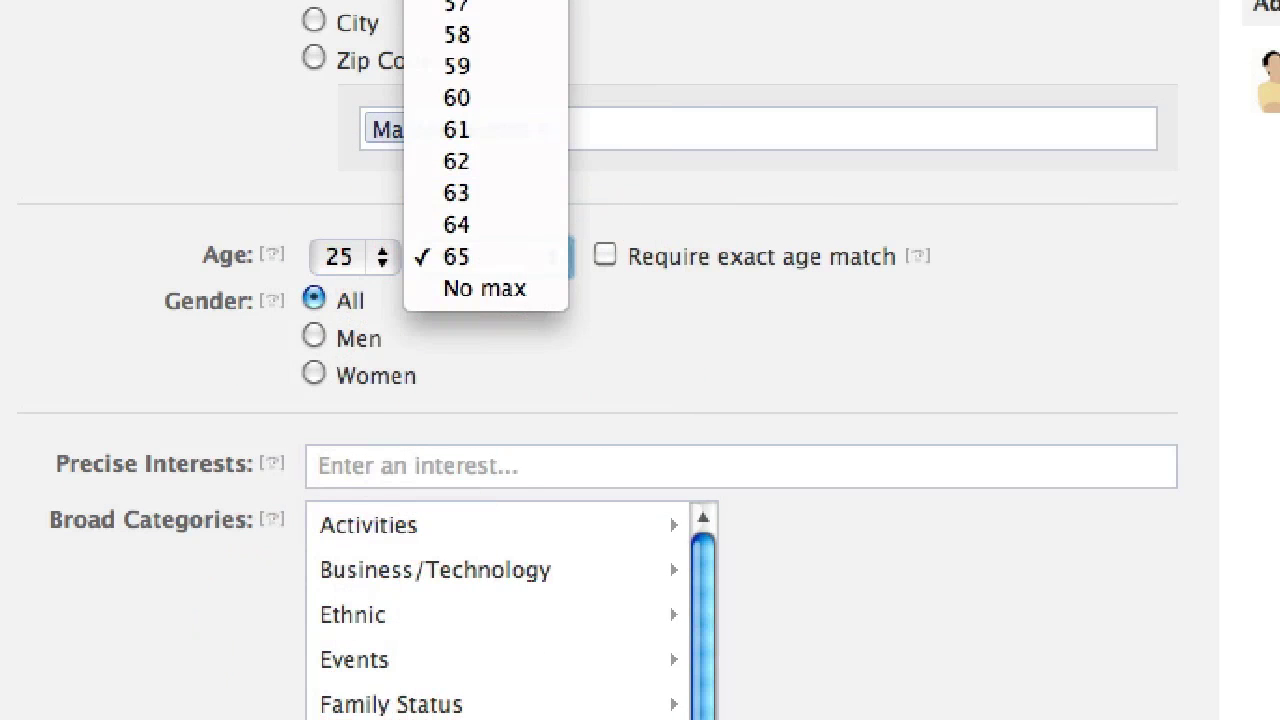
key(4)
key(5)
key(Return)
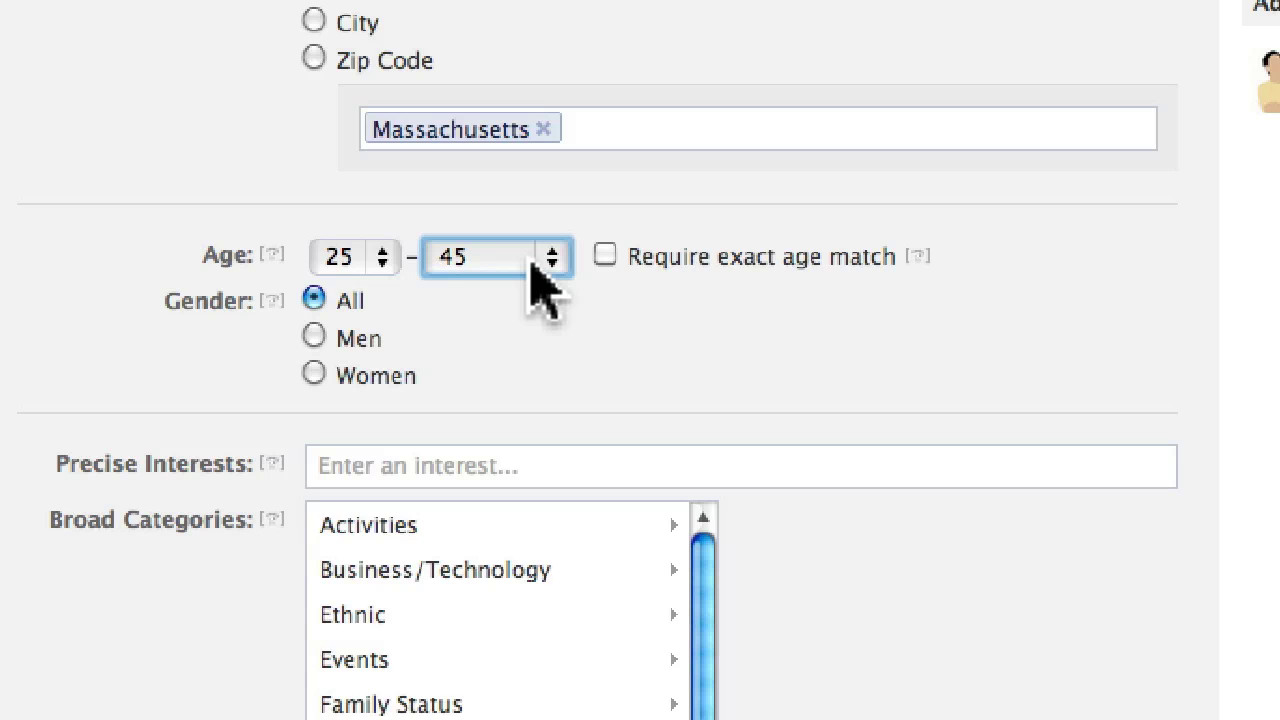
scroll(100, 375, down, 5)
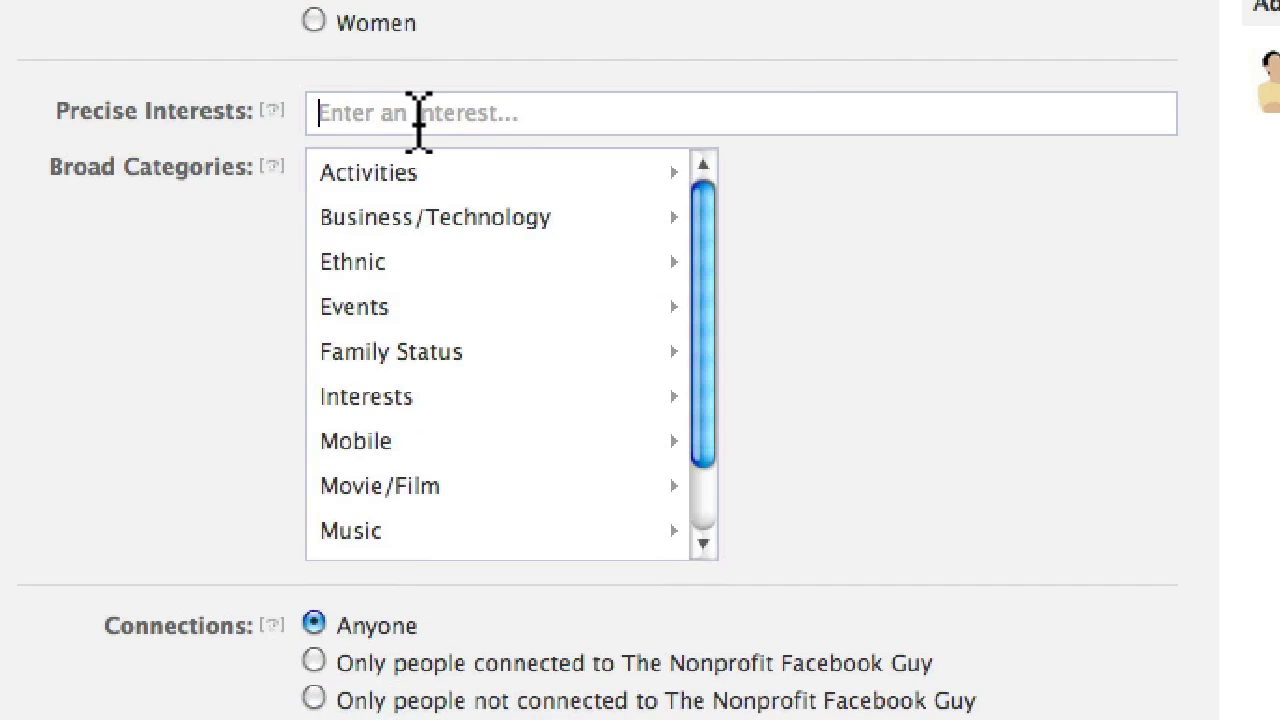
Step: Add the #Nonprofit organization interest and target only people not connected to the Page
text(non)
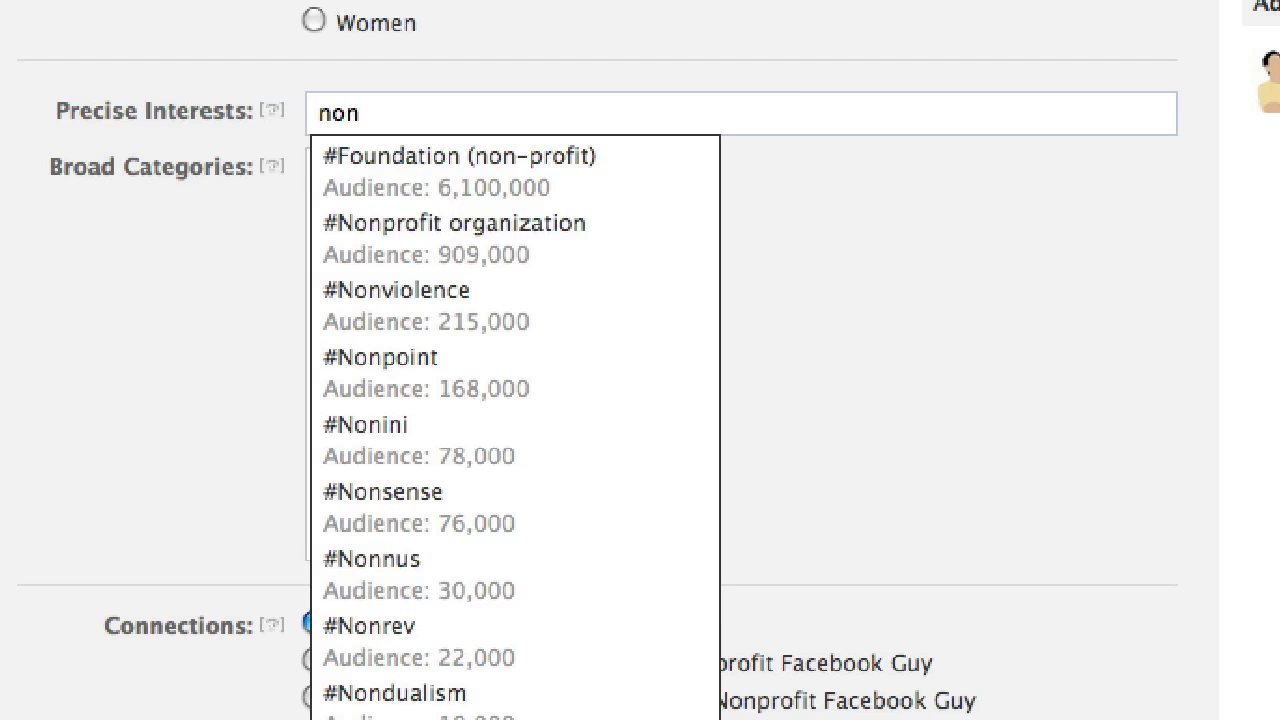
click(470, 250)
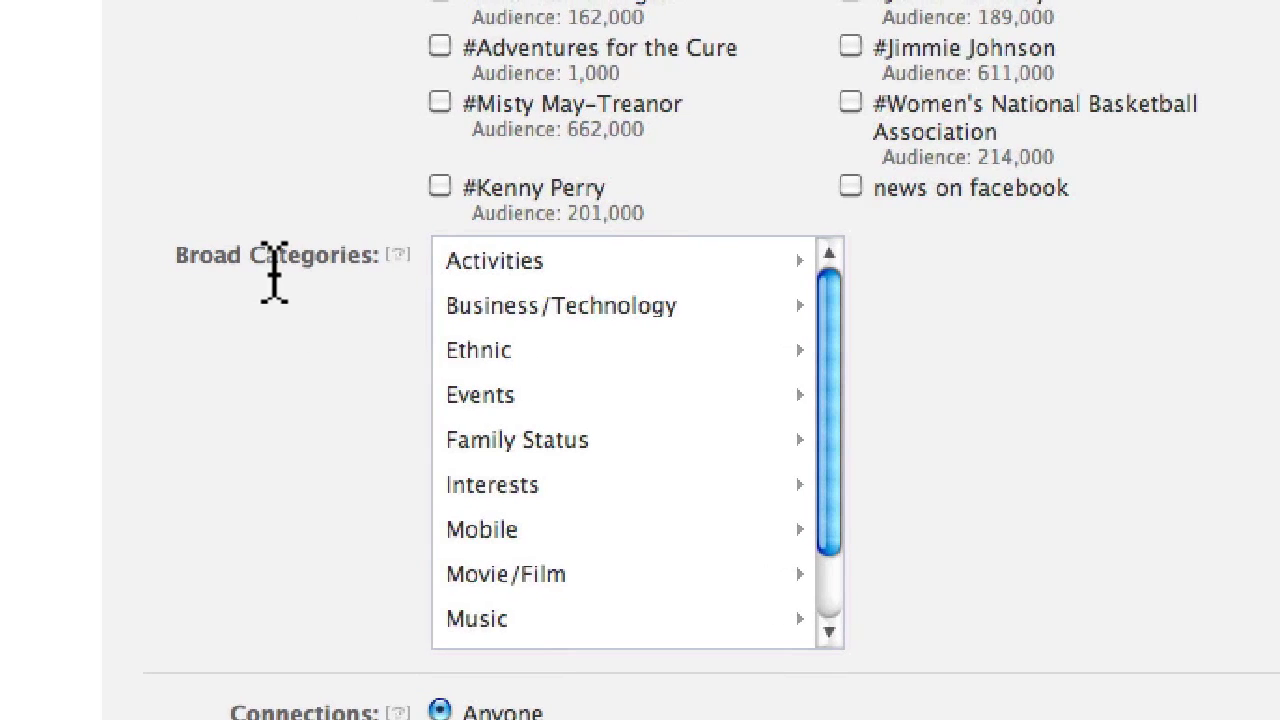
scroll(535, 320, down, 3)
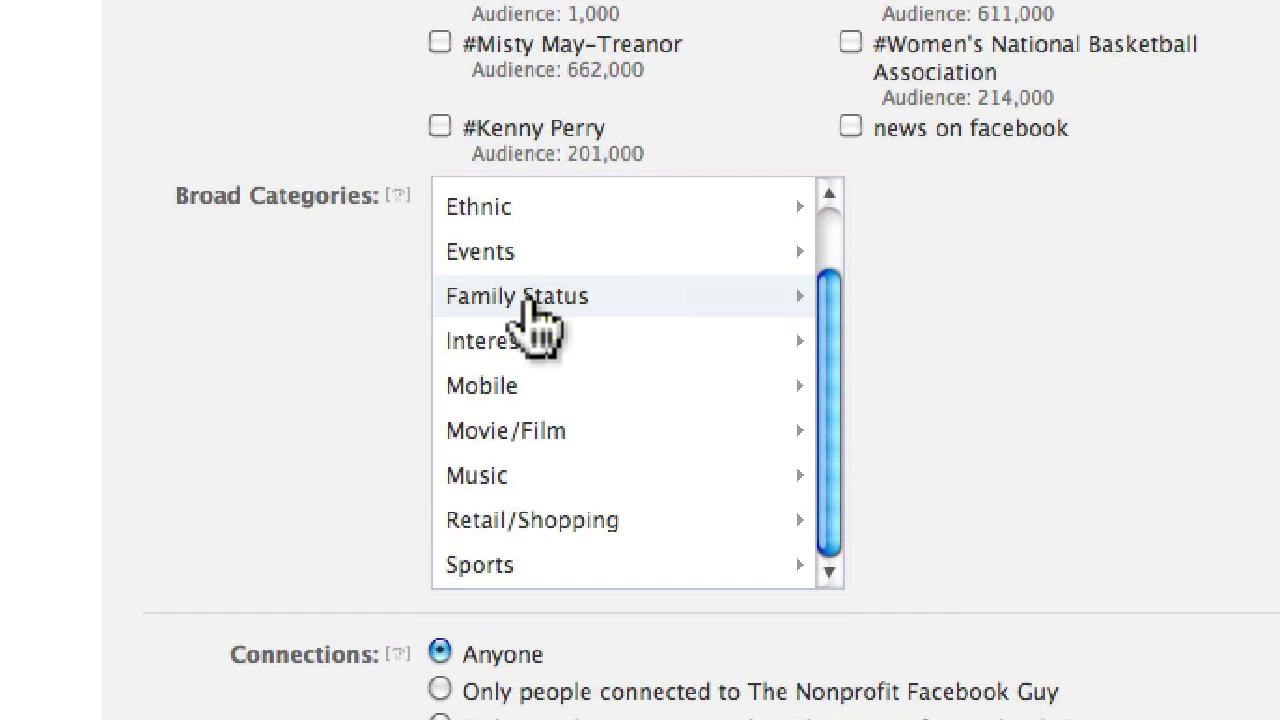
scroll(980, 380, down, 5)
scroll(975, 365, down, 1)
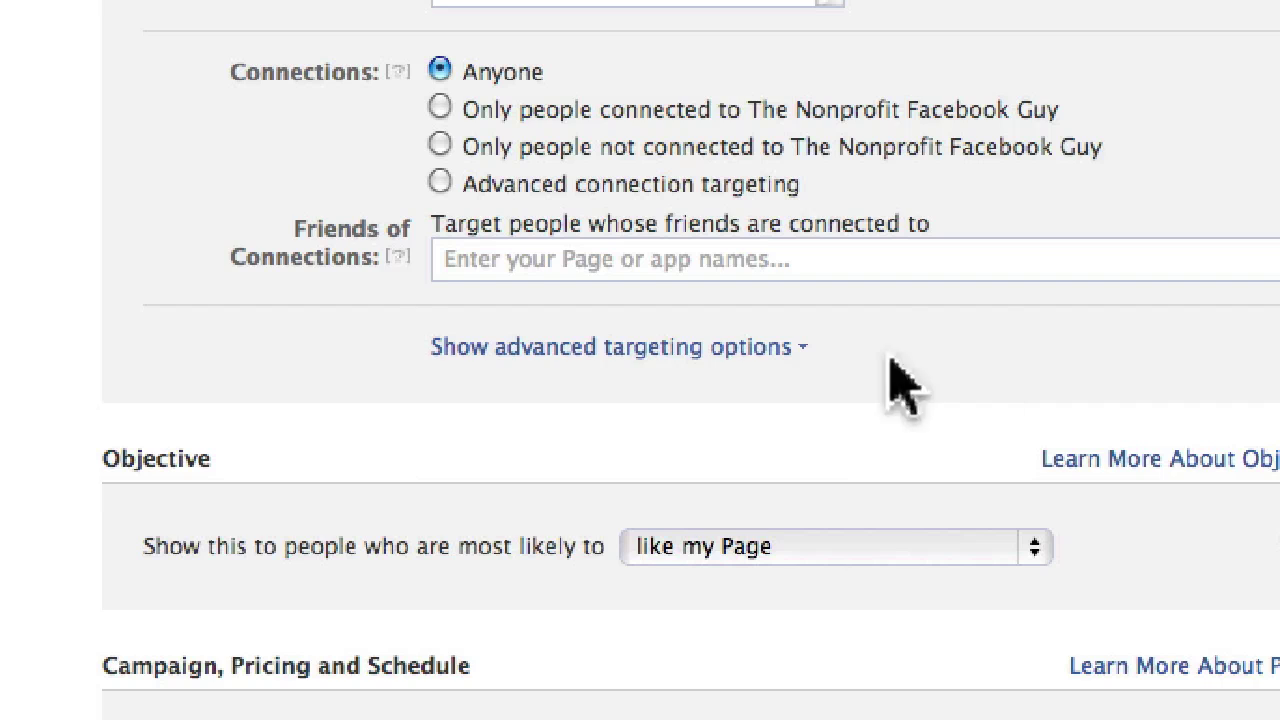
click(441, 146)
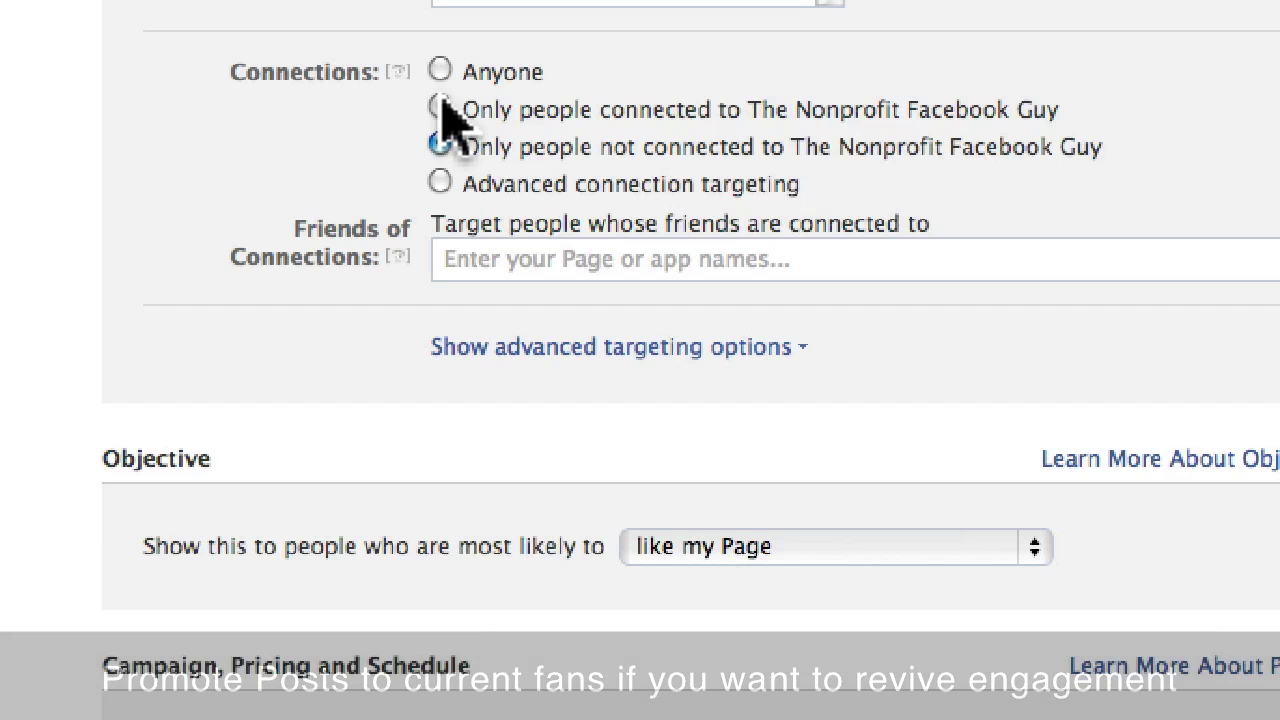
scroll(243, 491, down, 3)
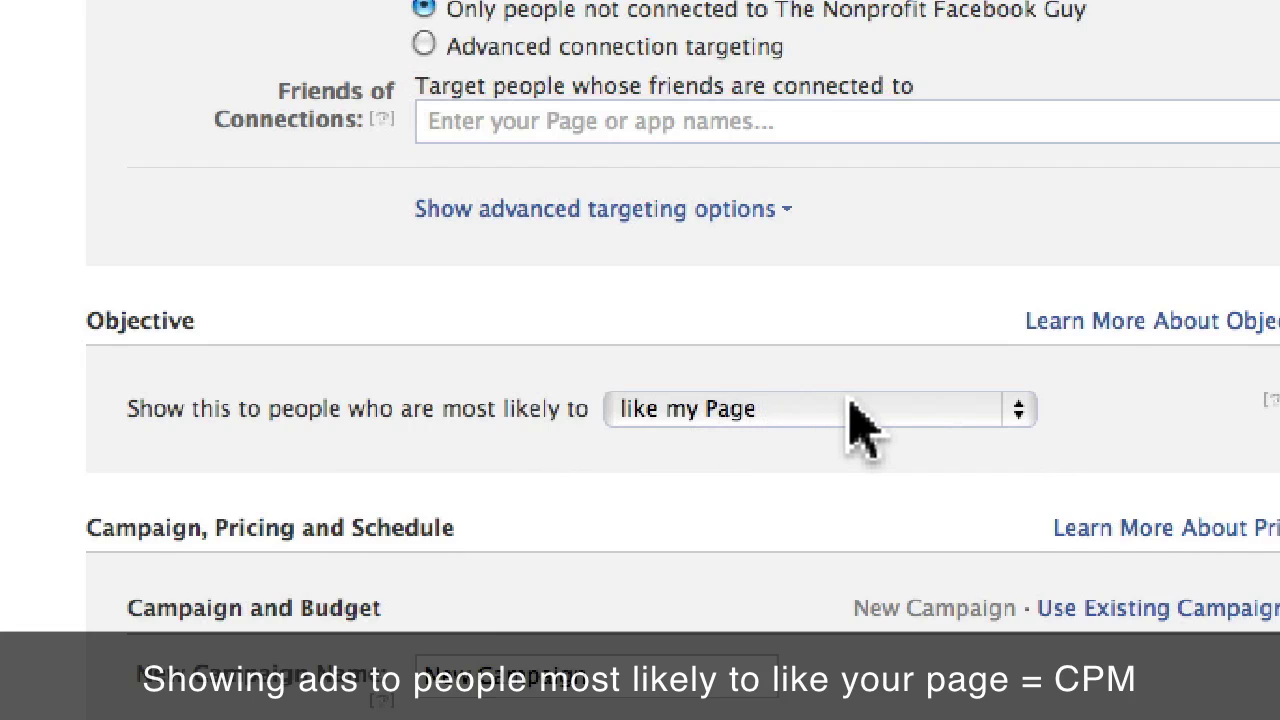
click(930, 410)
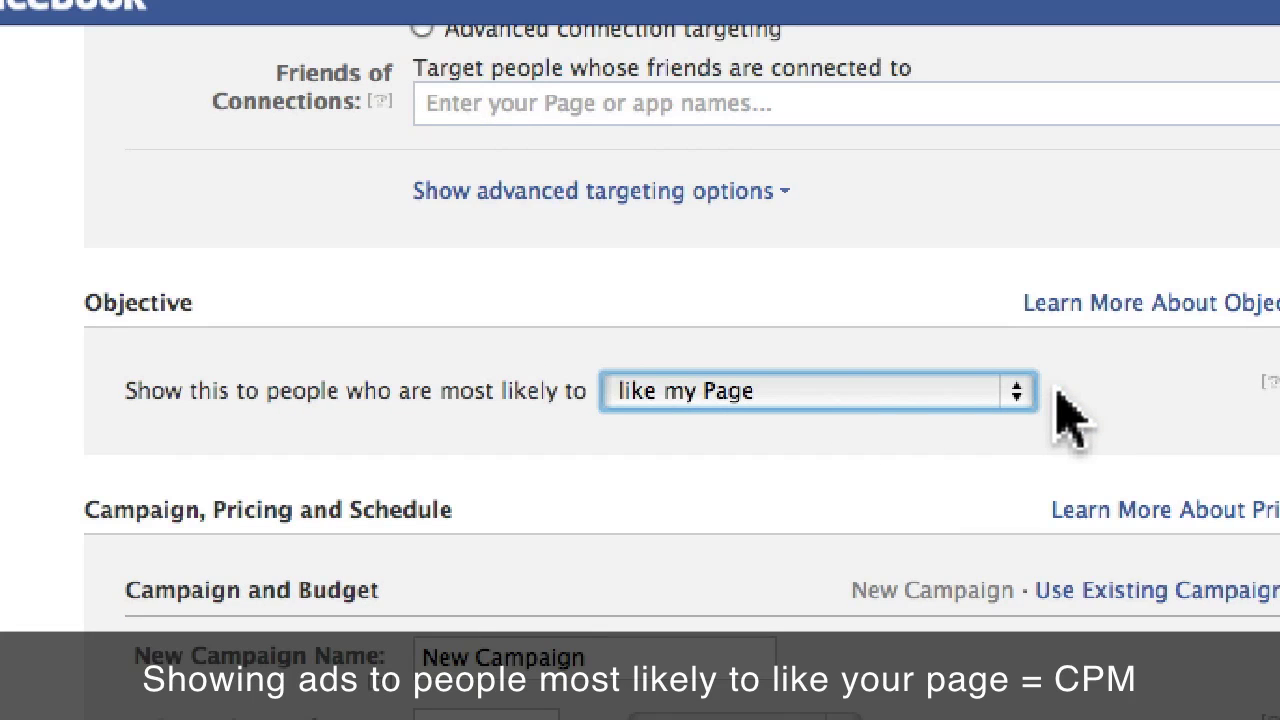
click(1020, 400)
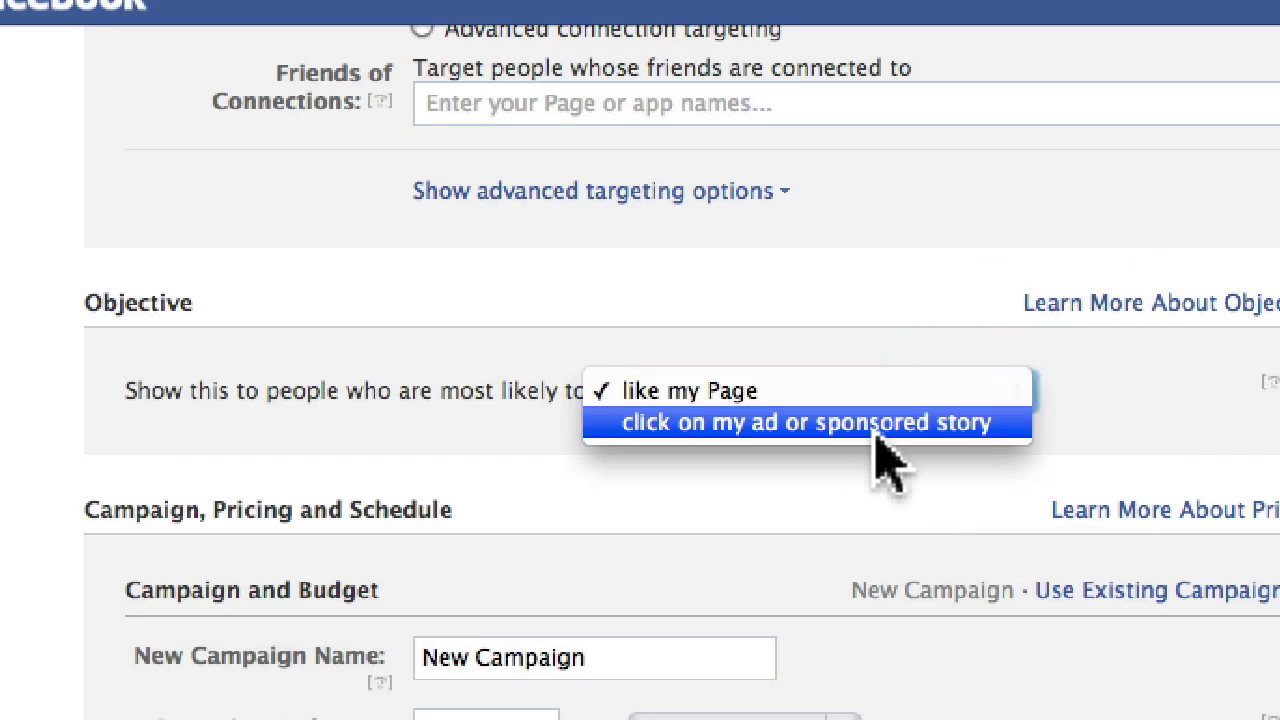
click(720, 424)
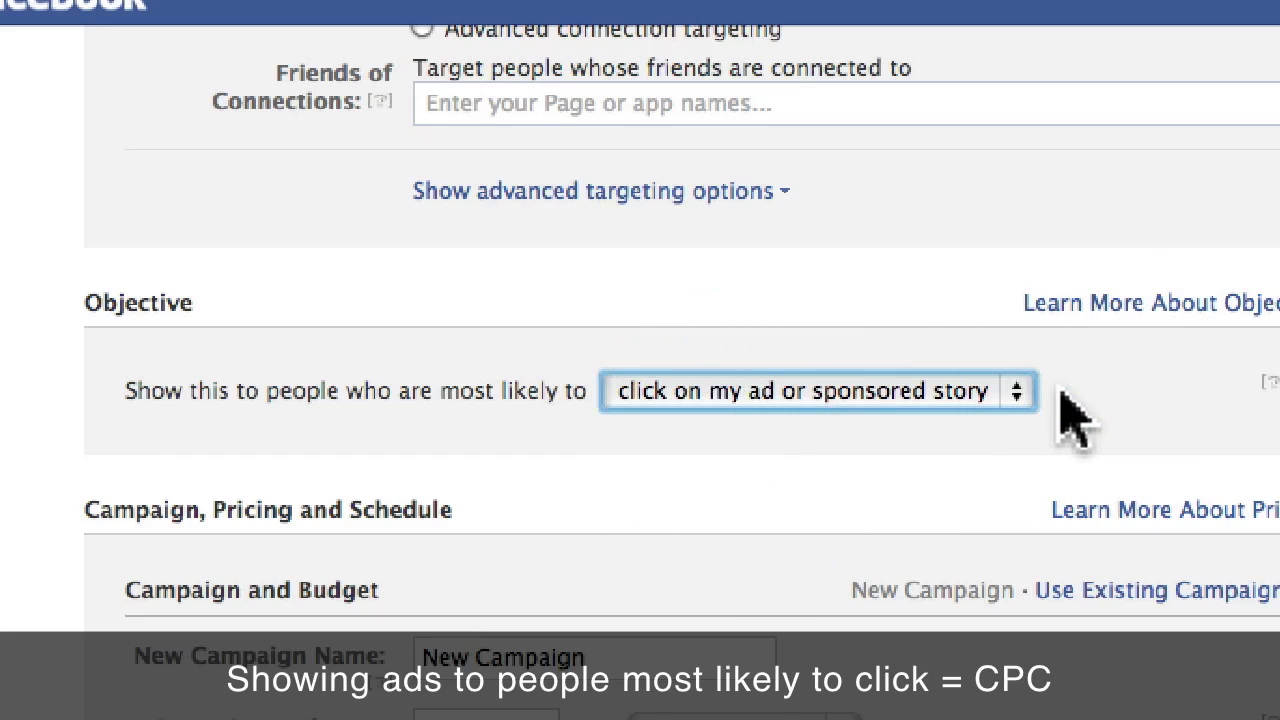
scroll(1075, 420, down, 2)
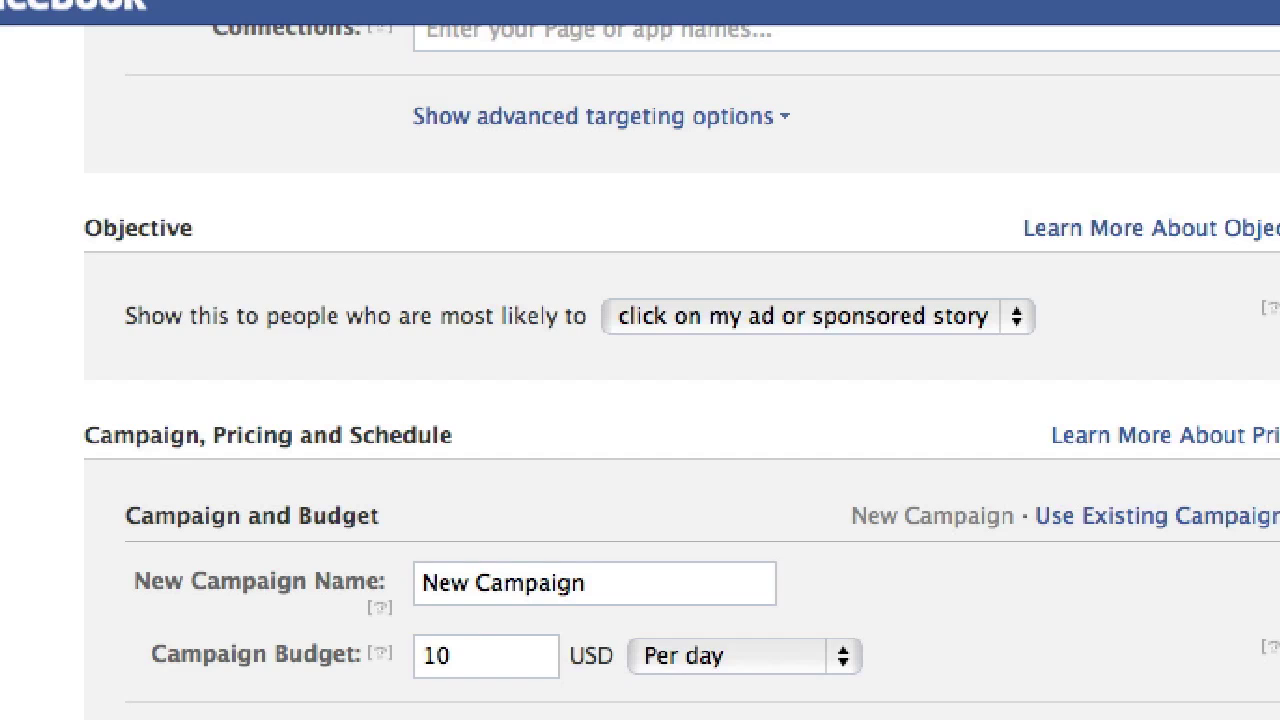
click(866, 316)
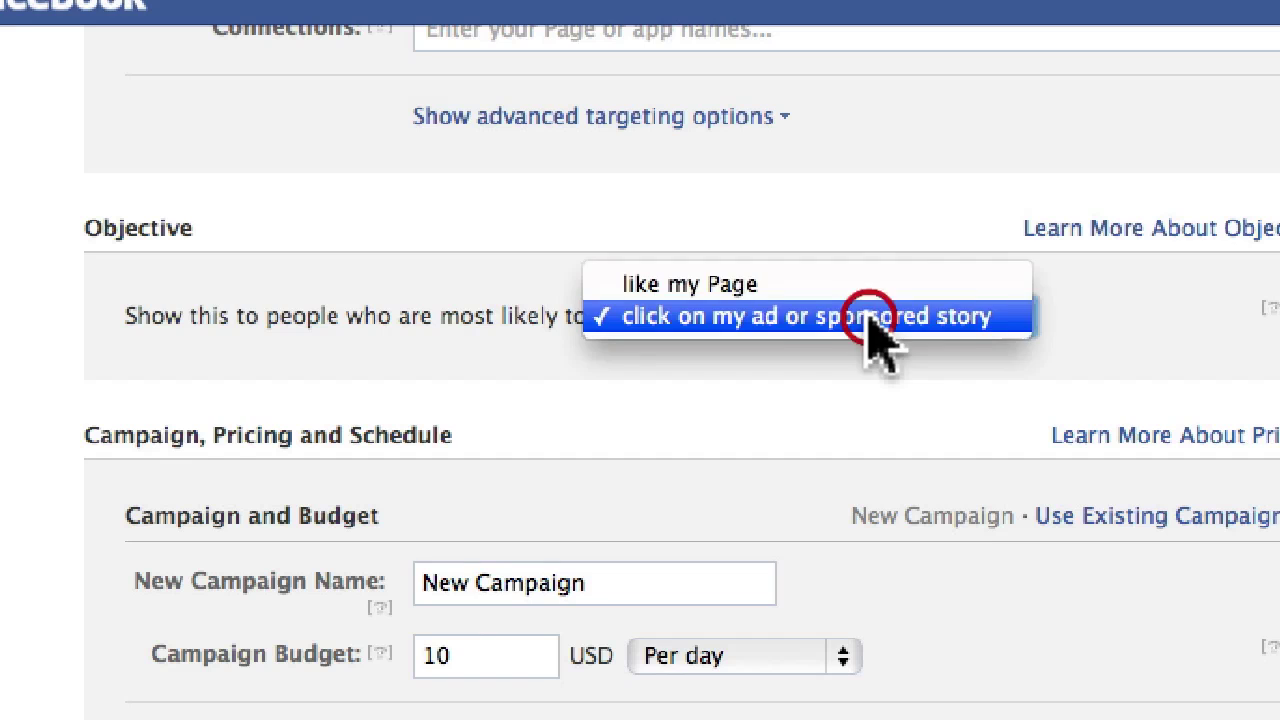
click(791, 288)
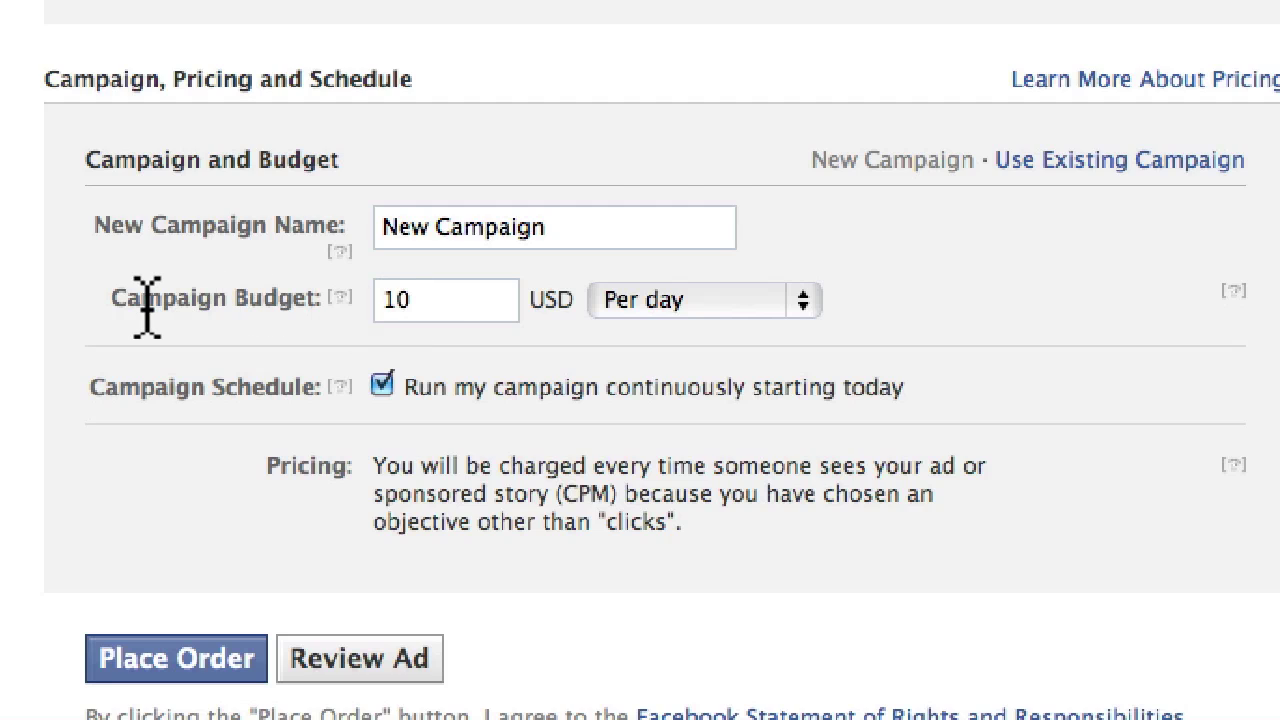
Step: Schedule the campaign from 05/09/12 to 06/09/12 and change its daily budget from 10 to 25 USD
click(424, 300)
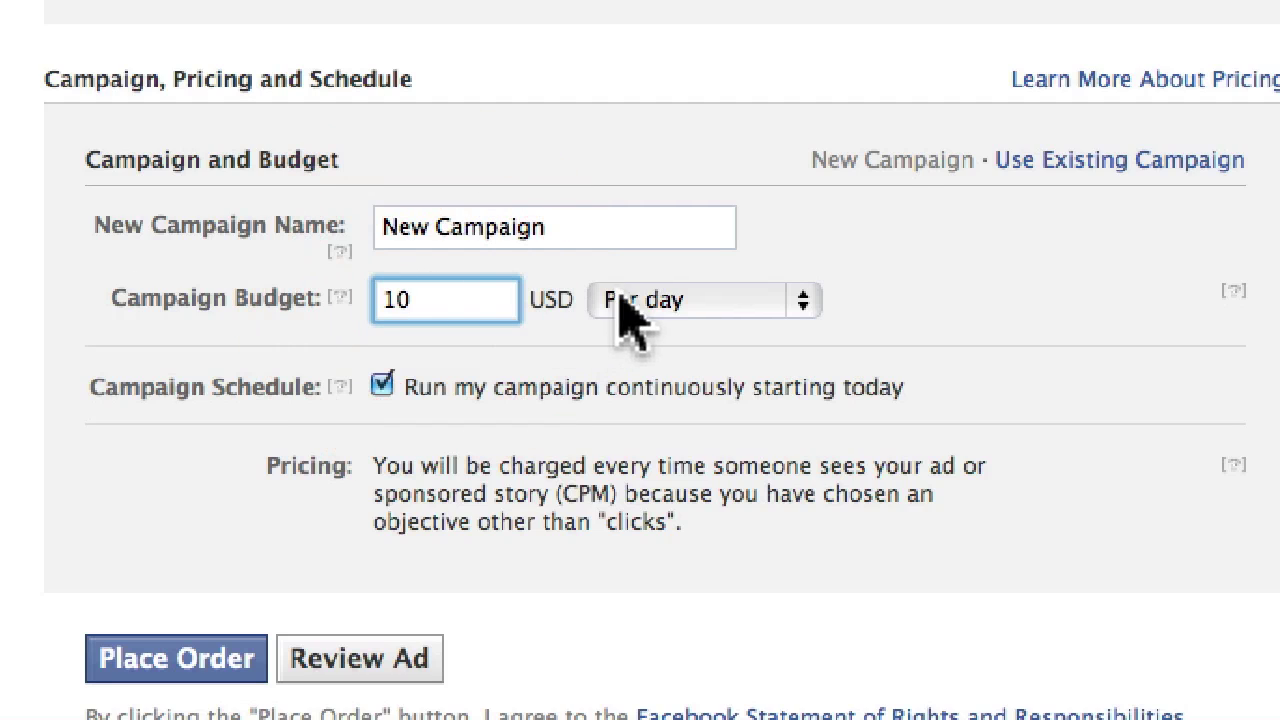
drag(410, 300, 373, 300)
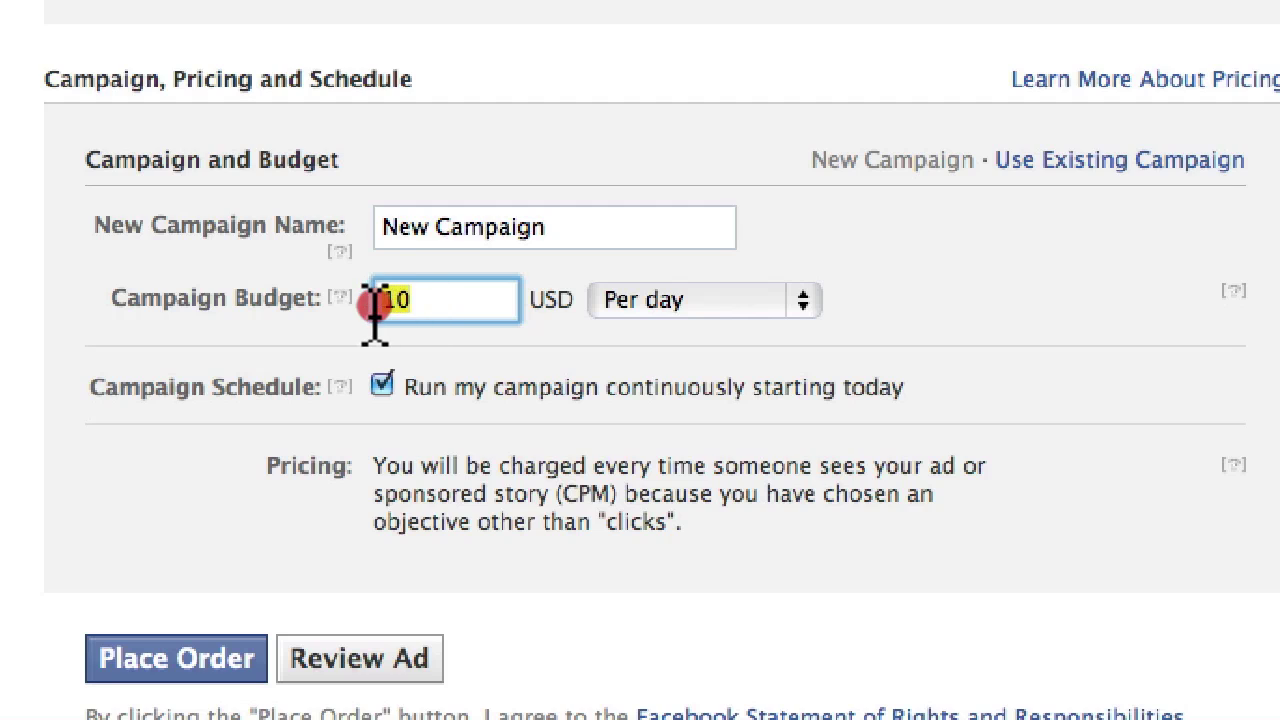
click(431, 305)
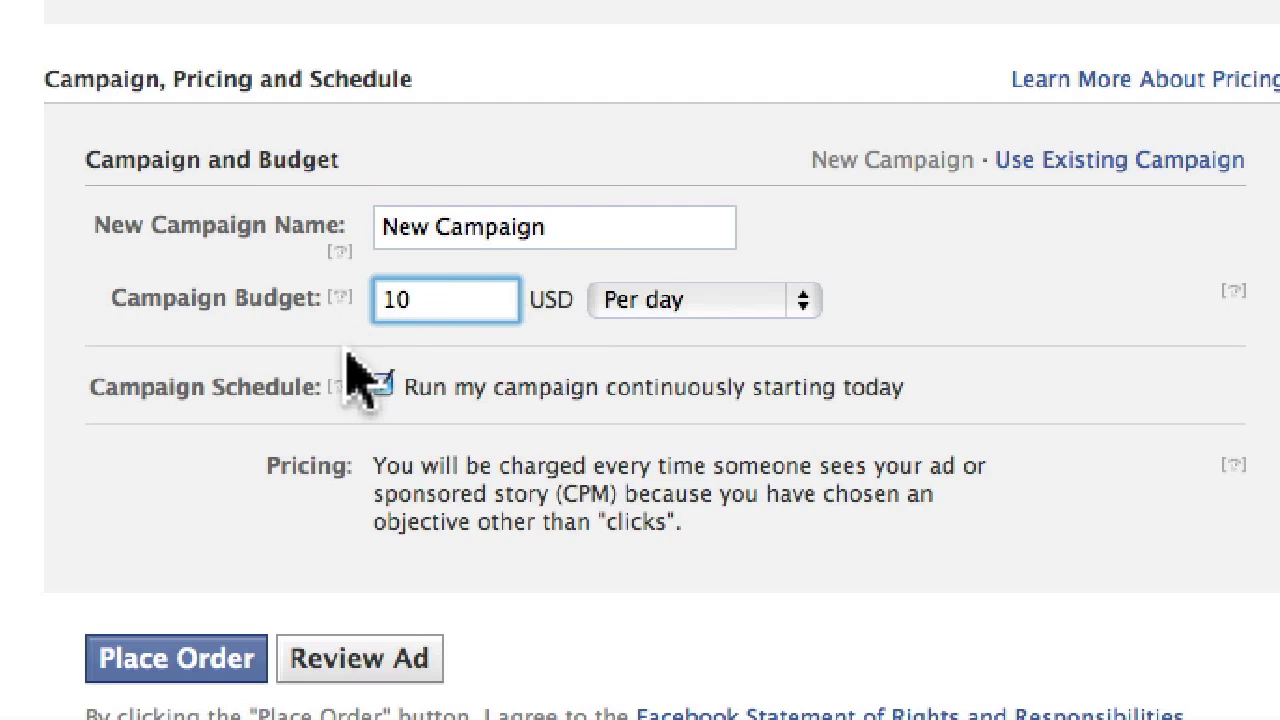
click(383, 386)
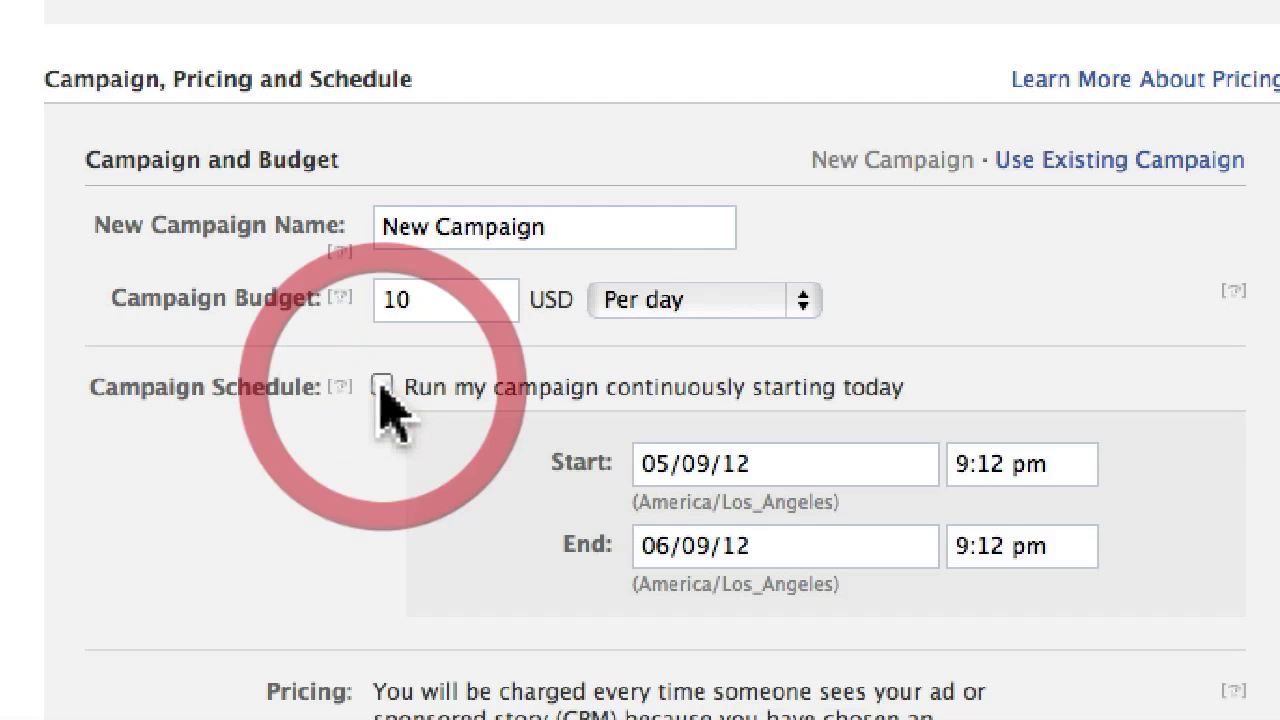
scroll(337, 388, down, 5)
click(765, 197)
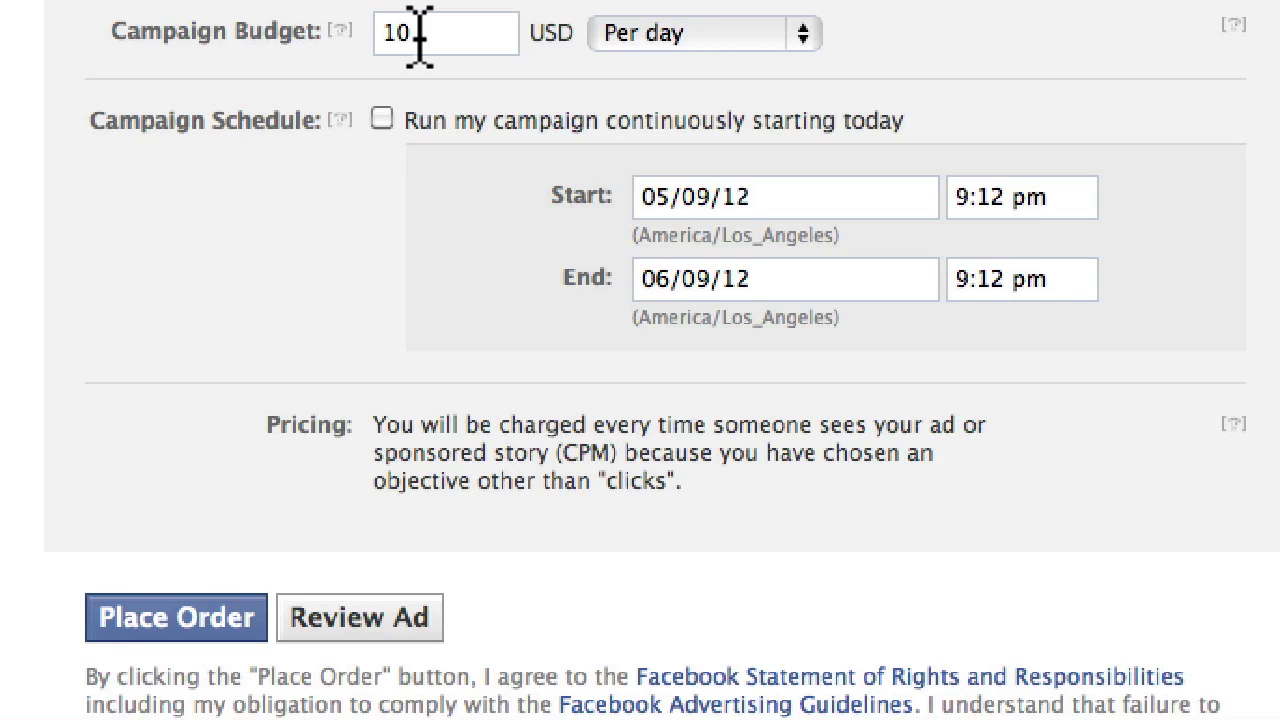
drag(419, 34, 383, 34)
text(25)
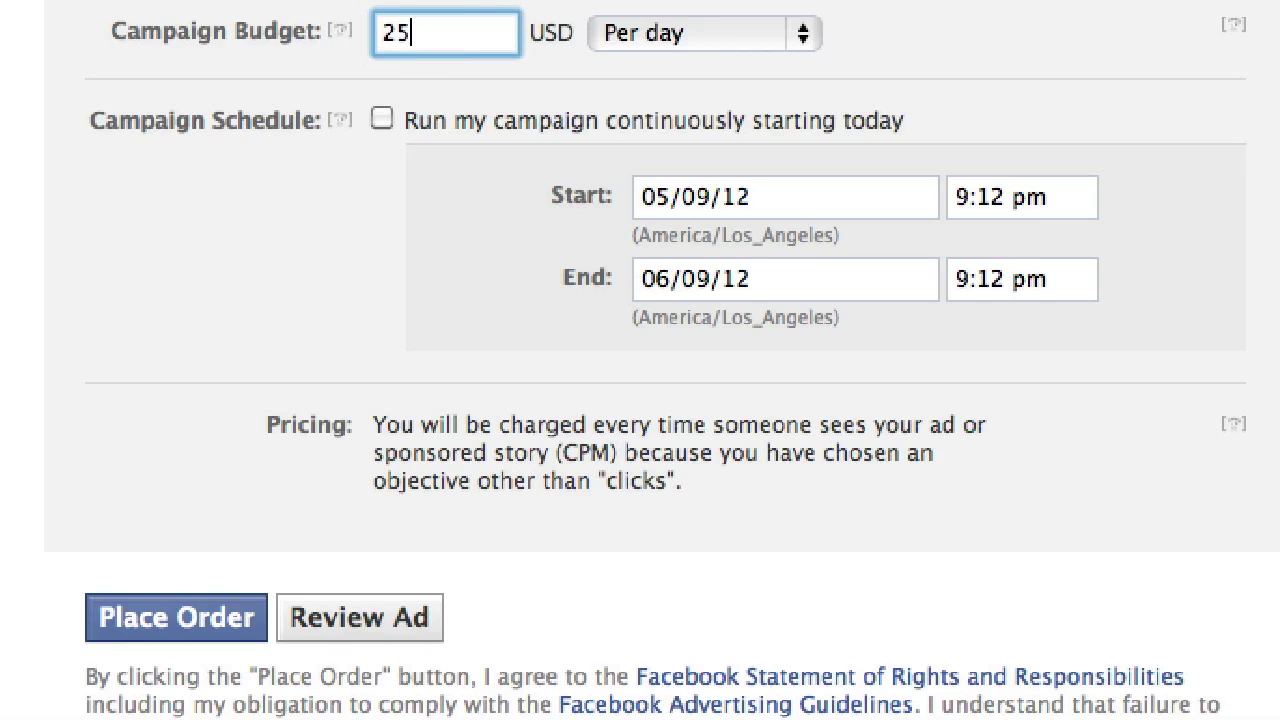